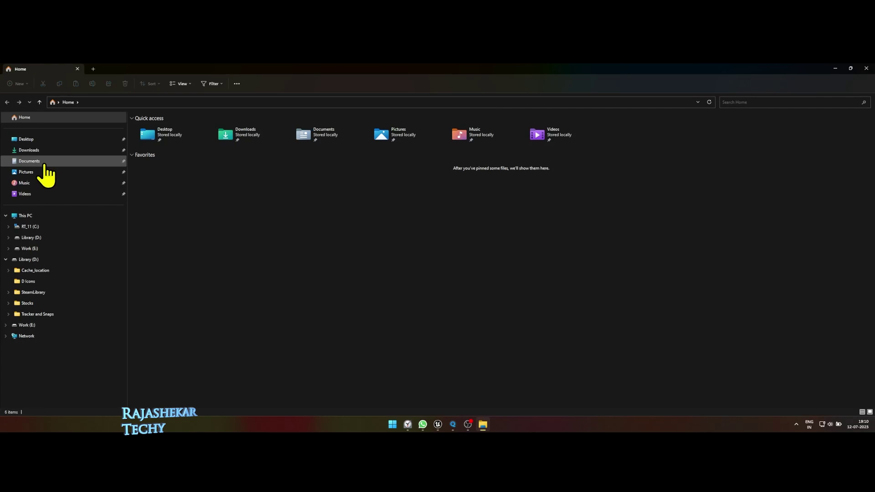
# - Locate the Sting.wav file in the Documents > MagicQ > show > audio folder and close File Explorer
pyautogui.click(43, 163)
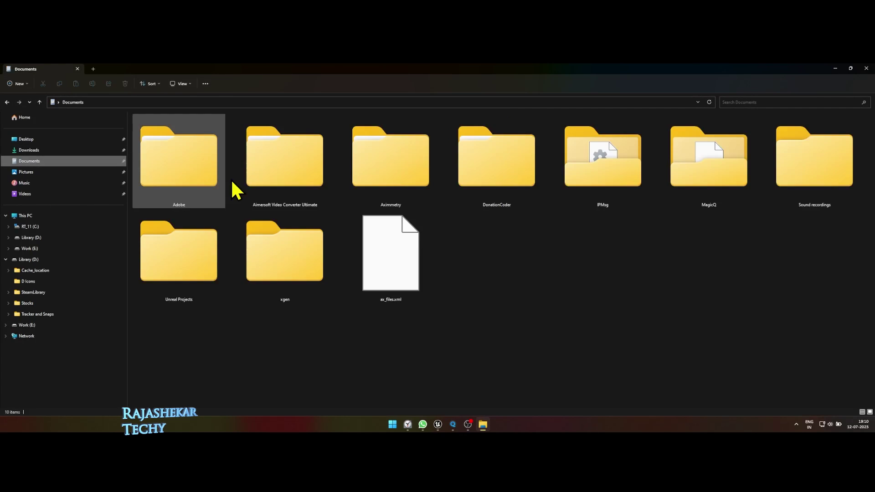
pyautogui.doubleClick(699, 173)
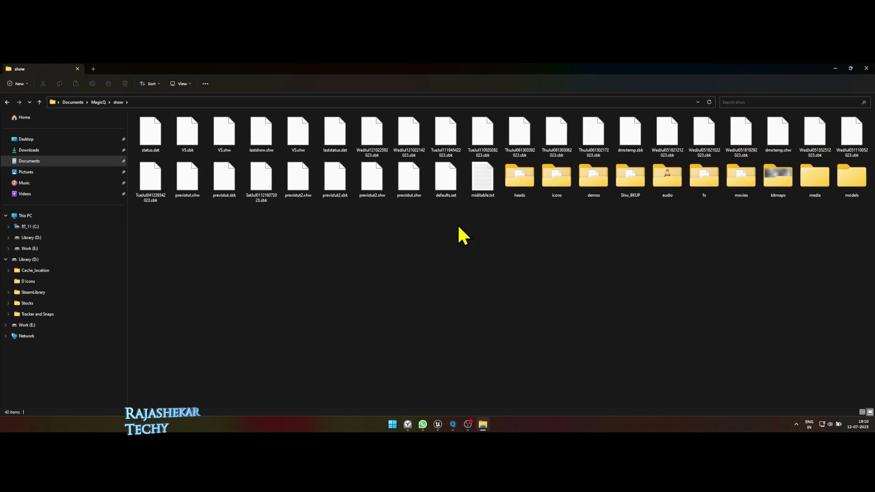
pyautogui.doubleClick(657, 190)
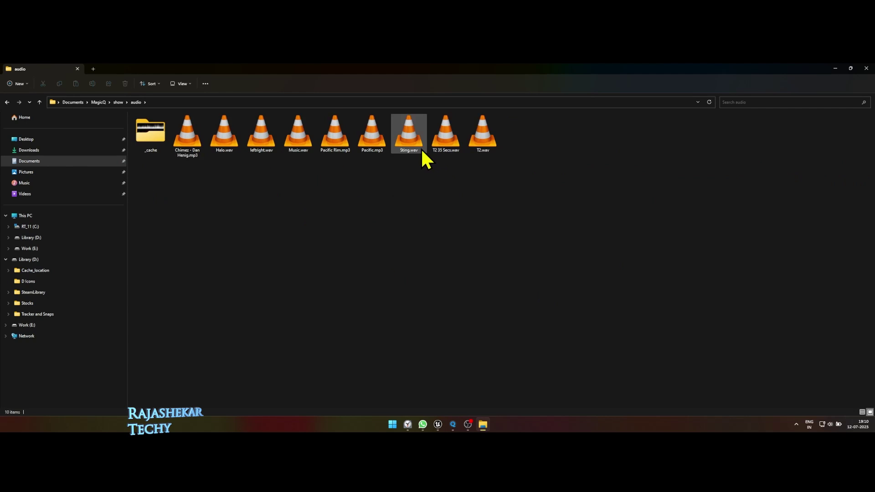
pyautogui.click(405, 153)
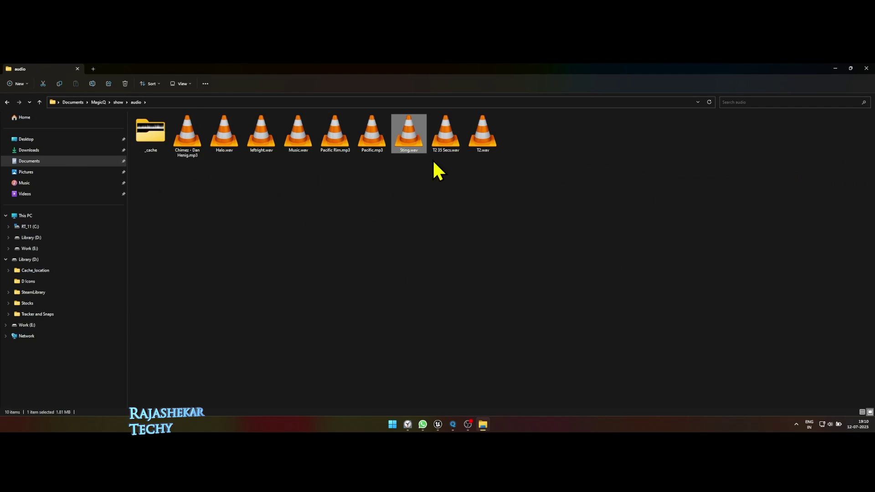
pyautogui.click(867, 68)
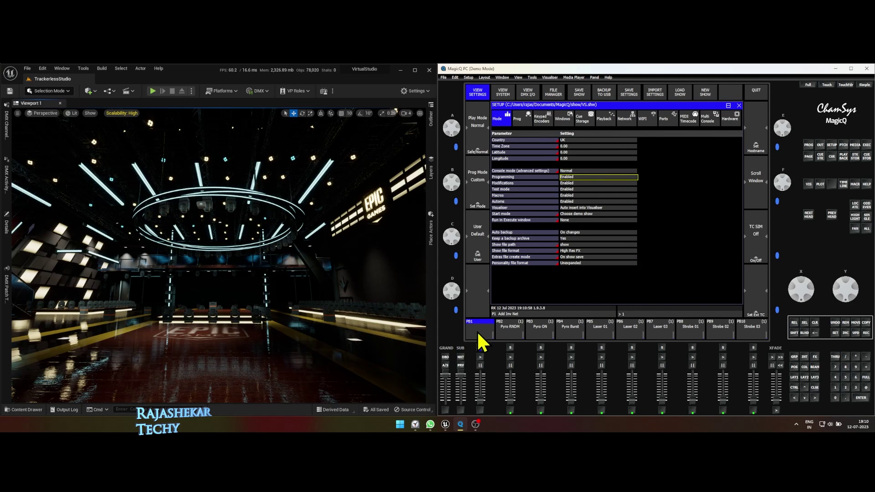
# - Check the next playback page, return to page 1 and record a blank cue onto playback PB1
pyautogui.click(459, 358)
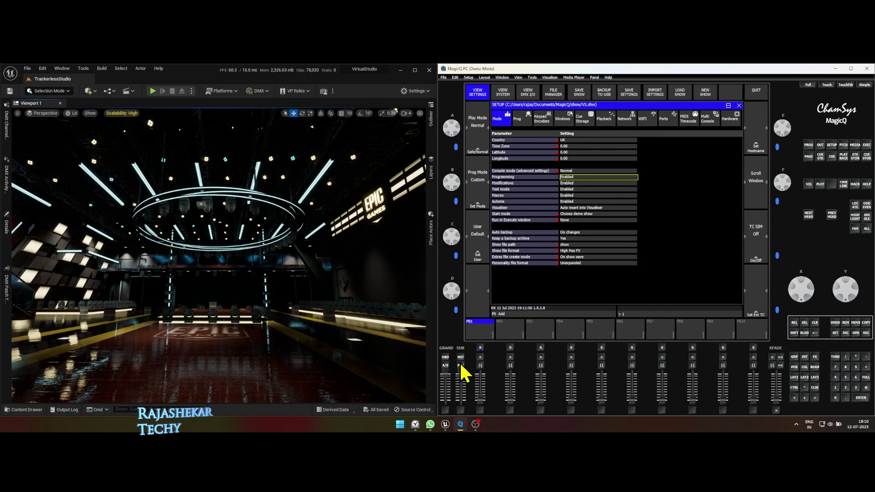
pyautogui.click(461, 365)
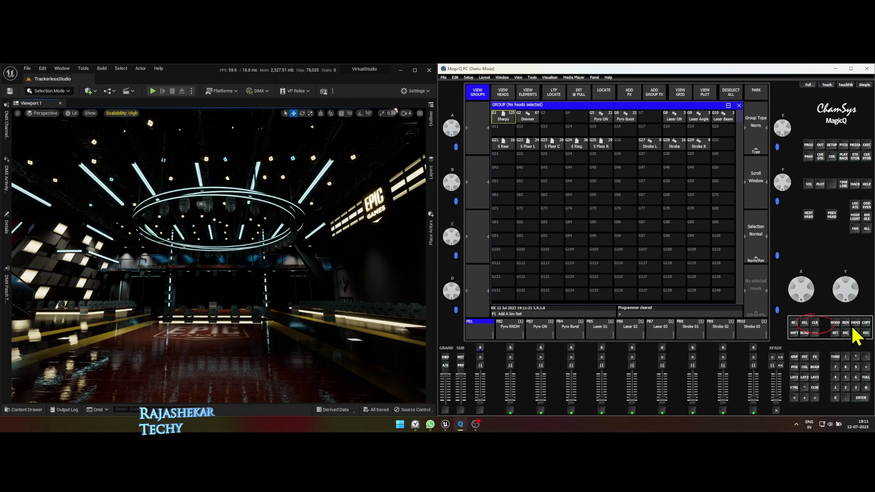
pyautogui.click(867, 333)
pyautogui.click(478, 335)
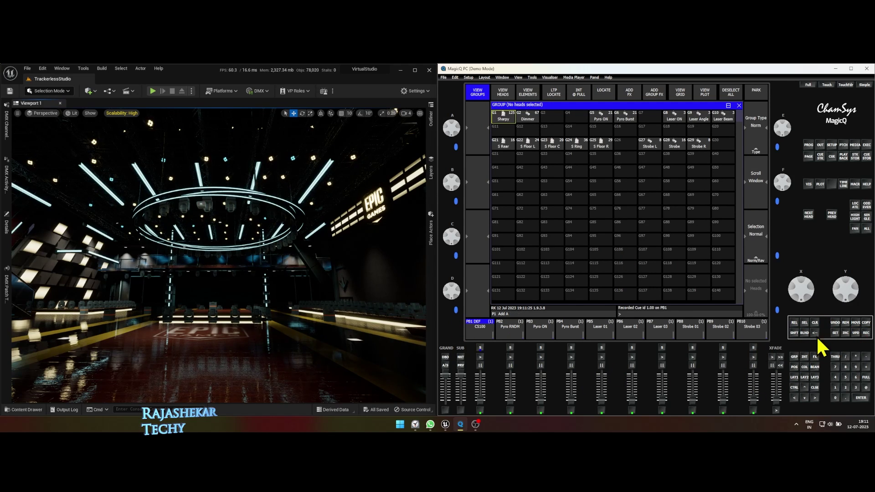
# - Name playback PB1 "Music"
pyautogui.click(836, 333)
pyautogui.click(489, 339)
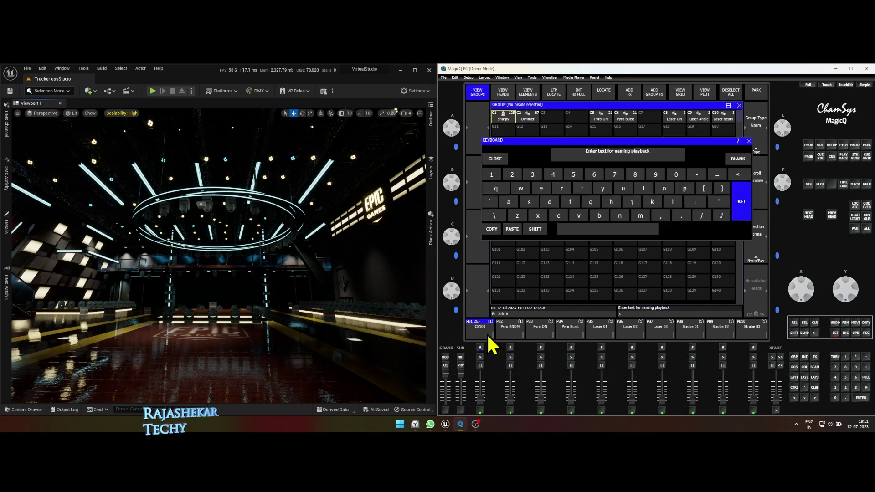
pyautogui.write('Music')
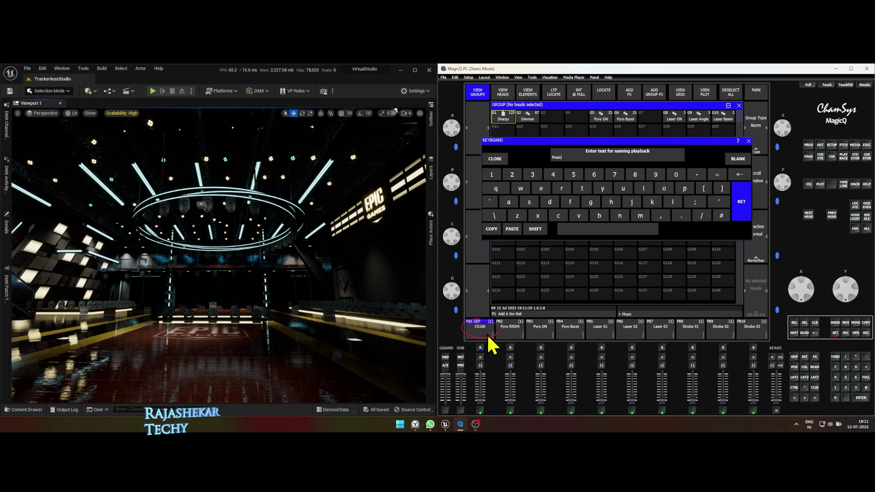
pyautogui.press('Return')
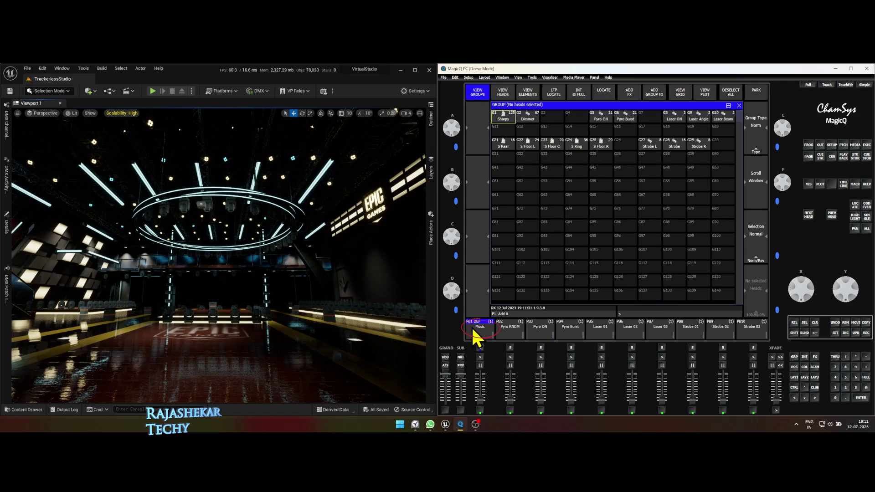
# - Turn on Default Cue Stack for the Music playback and check it on the next playback page
pyautogui.click(480, 324)
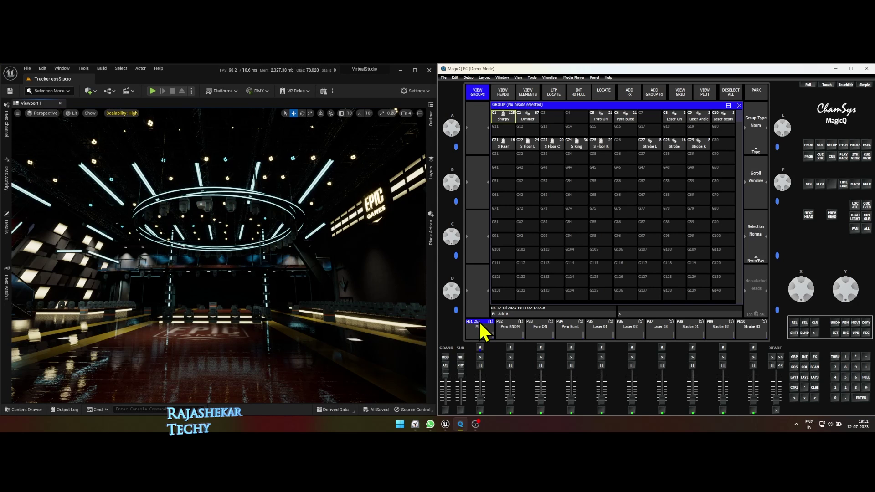
pyautogui.click(843, 157)
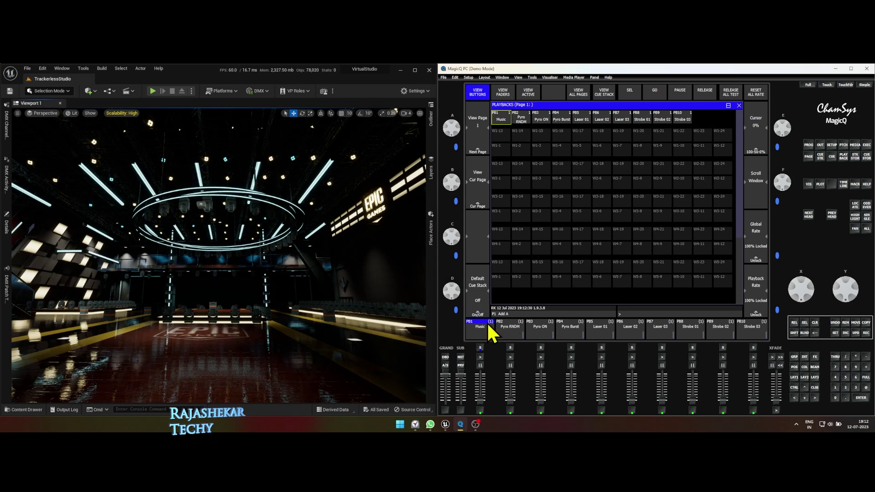
pyautogui.click(487, 294)
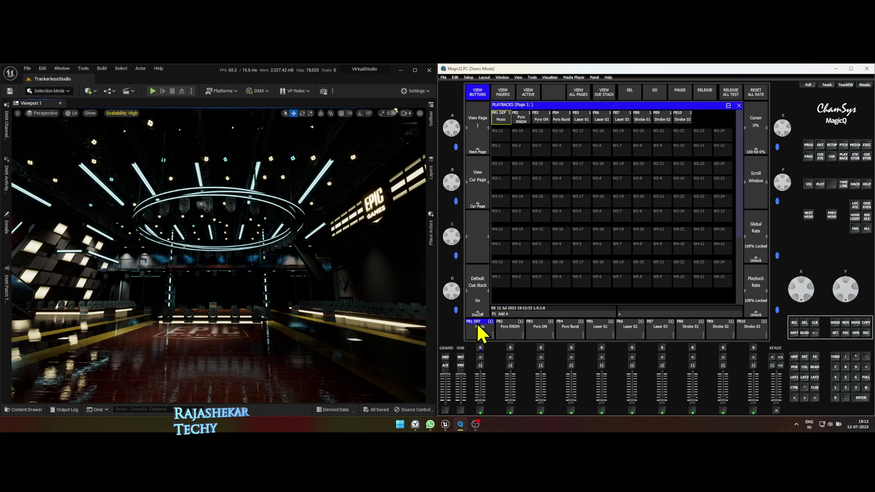
pyautogui.click(460, 357)
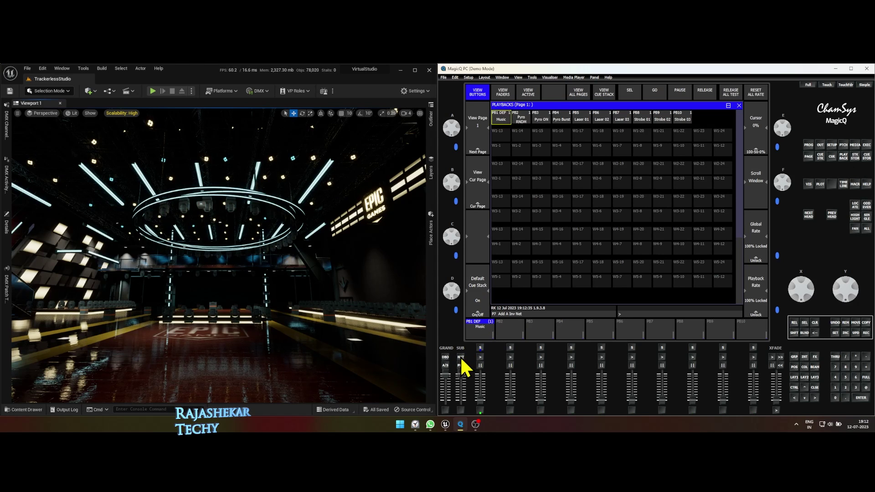
pyautogui.click(462, 368)
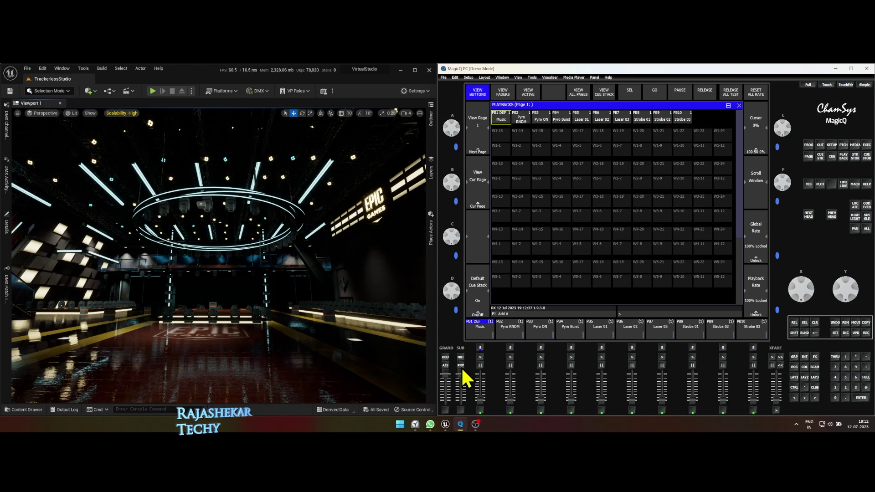
# - Set the Music cue's halt type to Timecode and its cue stack to individual cue timing
pyautogui.click(486, 331)
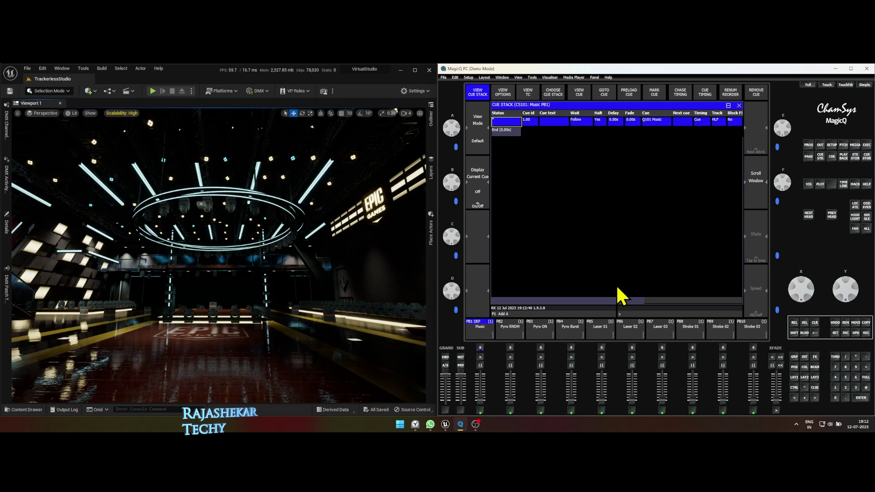
pyautogui.click(599, 121)
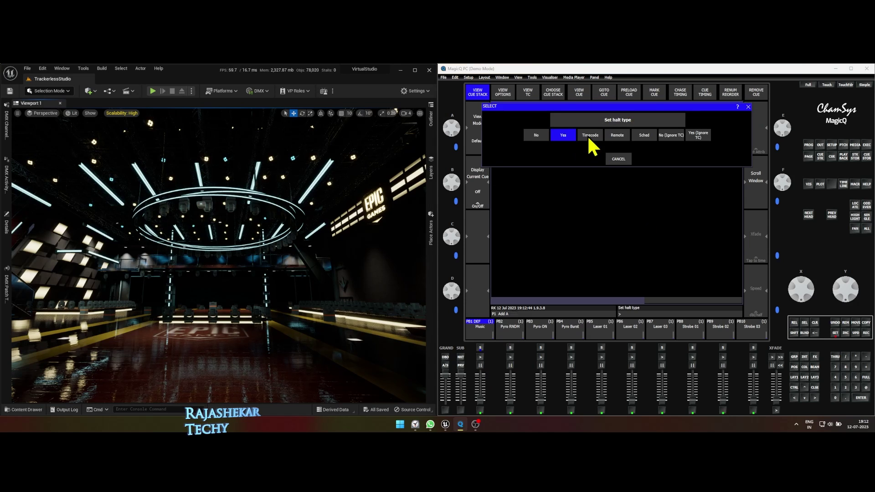
pyautogui.click(589, 135)
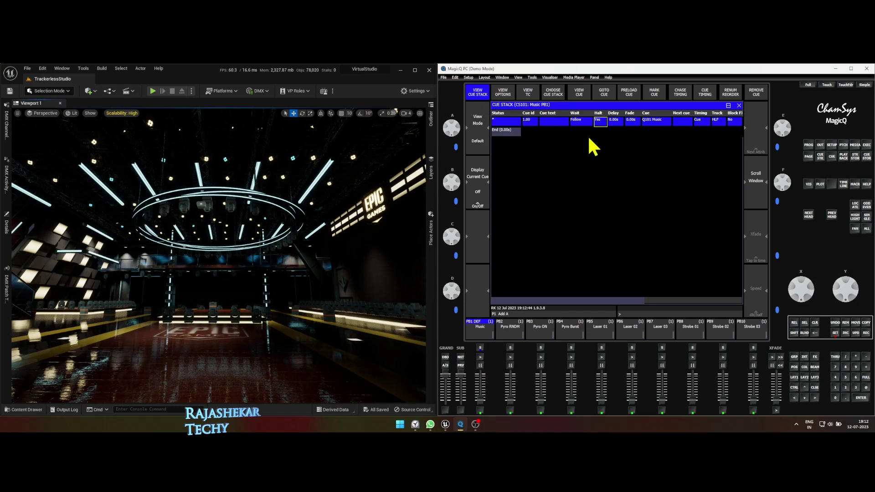
pyautogui.click(709, 95)
pyautogui.click(580, 173)
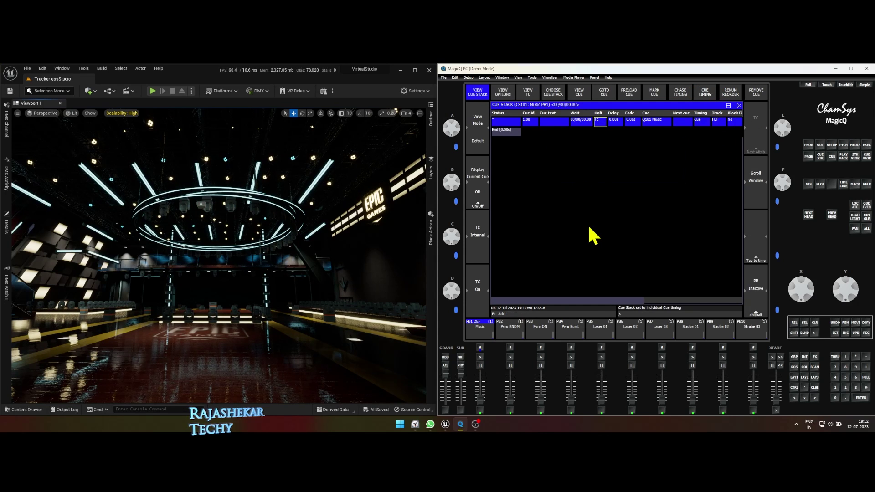
# - Assign Sting.wav as the audio file of the Music cue stack and test-run the playback
pyautogui.click(483, 334)
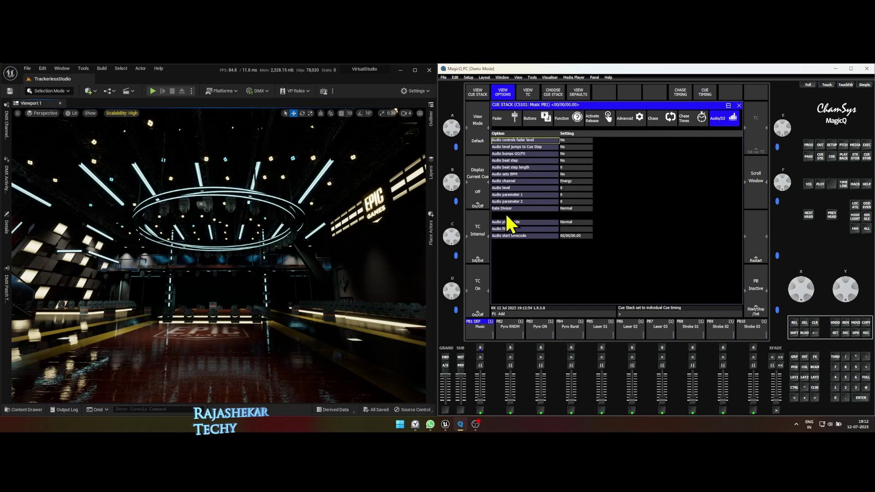
pyautogui.click(587, 230)
pyautogui.click(587, 229)
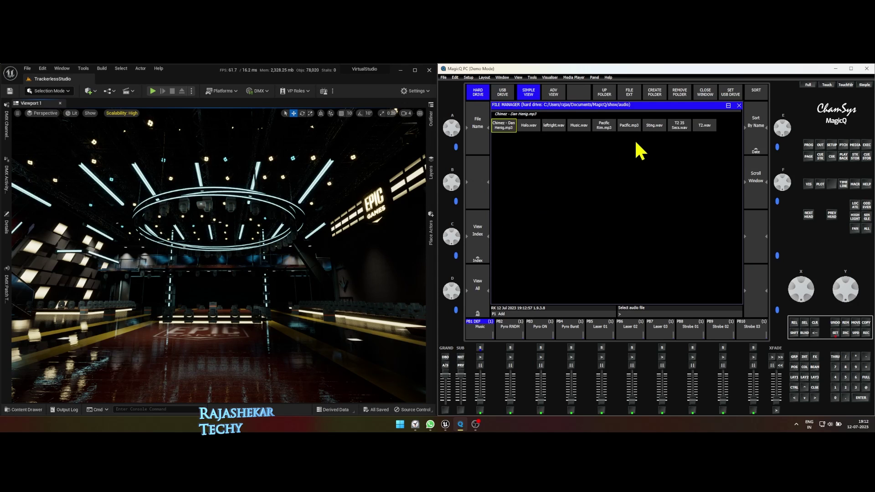
pyautogui.click(655, 125)
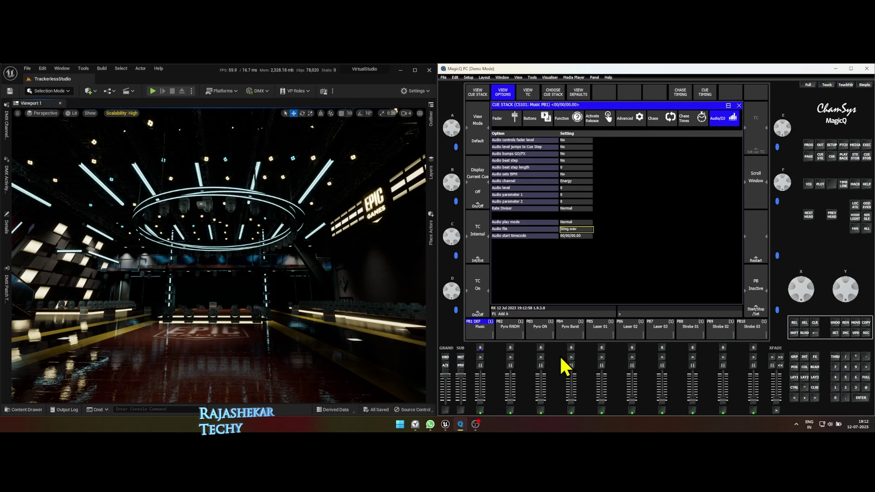
pyautogui.click(481, 402)
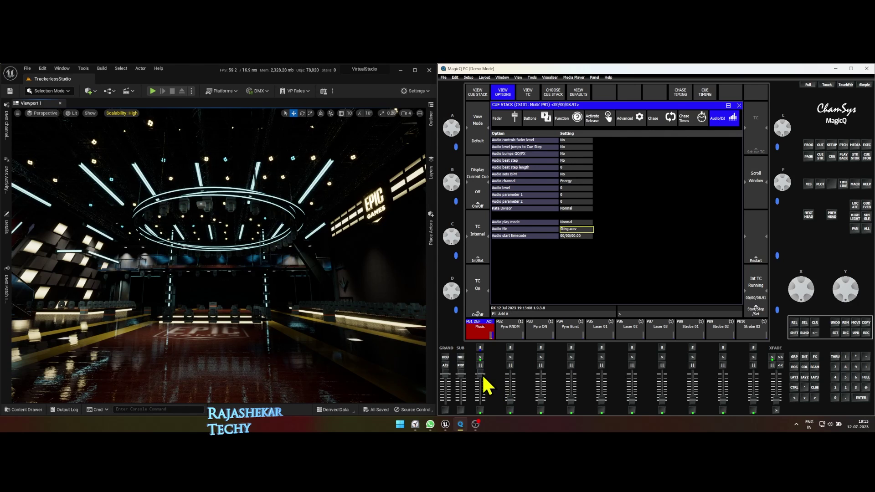
pyautogui.moveTo(483, 383); pyautogui.dragTo(481, 401)
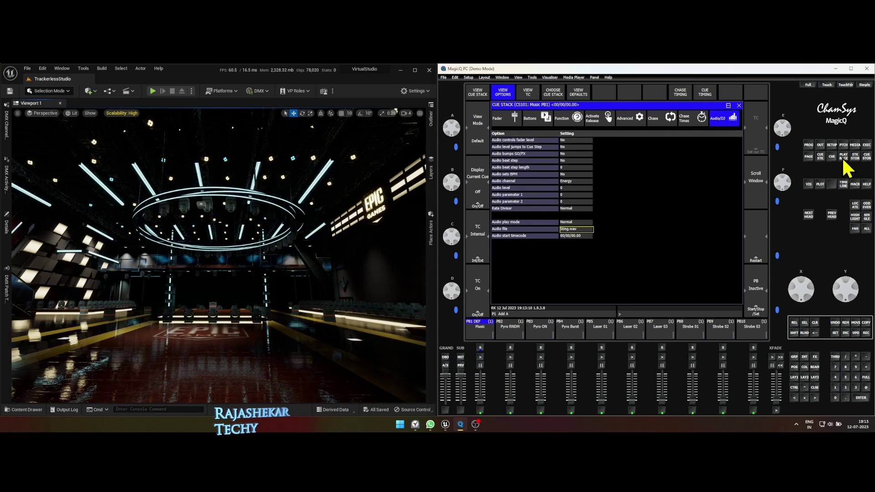
# - Set the audio output device to Default in the port settings of the console setup
pyautogui.click(832, 145)
pyautogui.click(664, 118)
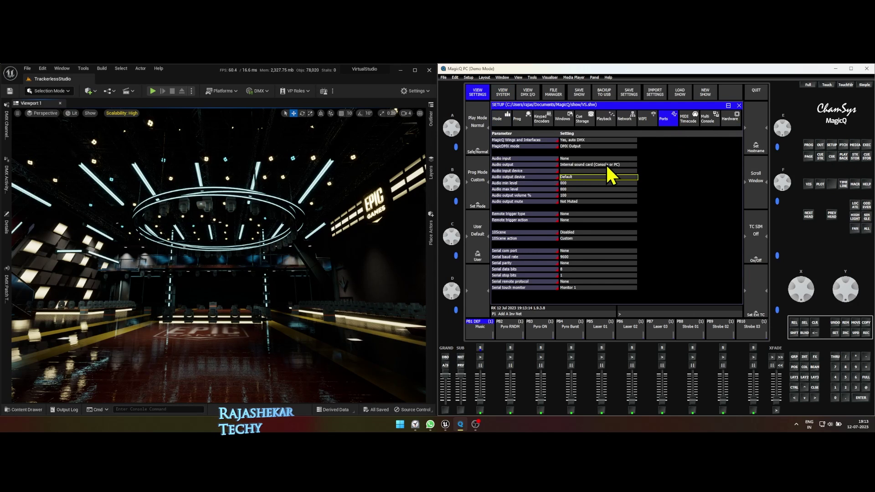
pyautogui.click(573, 178)
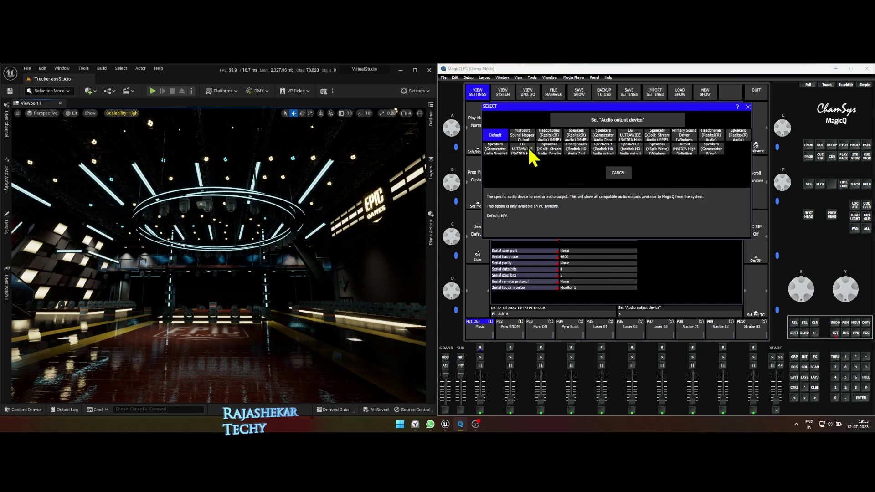
pyautogui.click(500, 135)
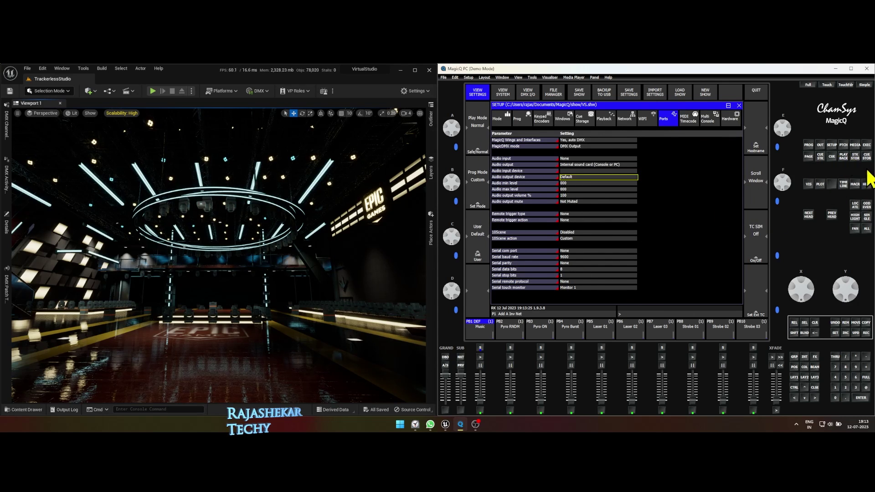
# - Open the Music cue stack in the timeline editor, run it against the audio waveform and release the playback
pyautogui.click(477, 337)
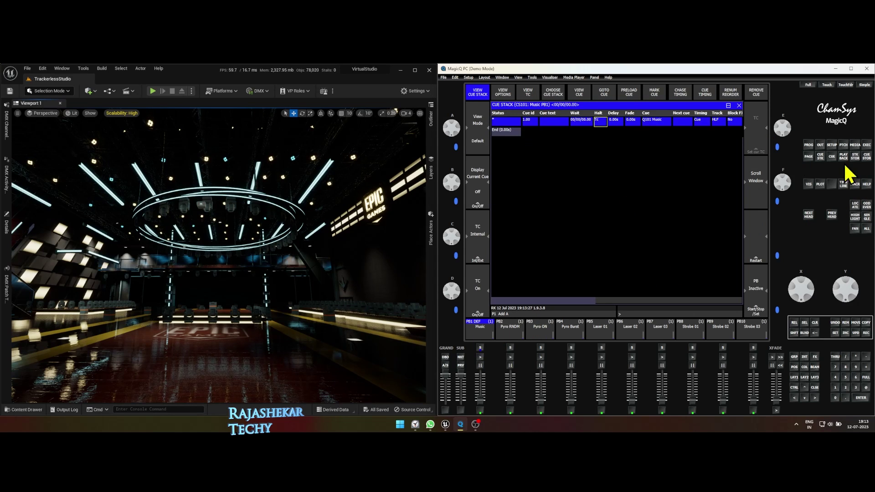
pyautogui.click(845, 186)
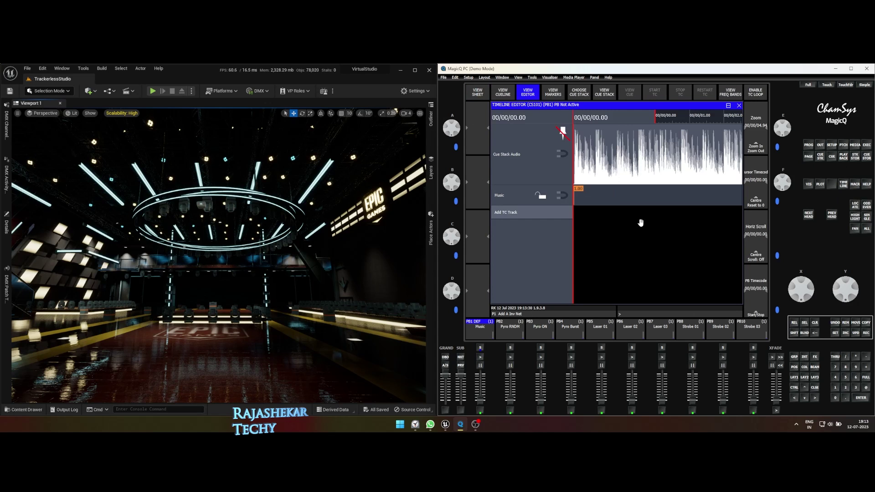
pyautogui.keyDown('ctrl'); pyautogui.scroll(-3, 640, 223); pyautogui.keyUp('ctrl')
pyautogui.keyDown('ctrl'); pyautogui.scroll(3, 641, 227); pyautogui.keyUp('ctrl')
pyautogui.keyDown('ctrl'); pyautogui.scroll(-3, 641, 227); pyautogui.keyUp('ctrl')
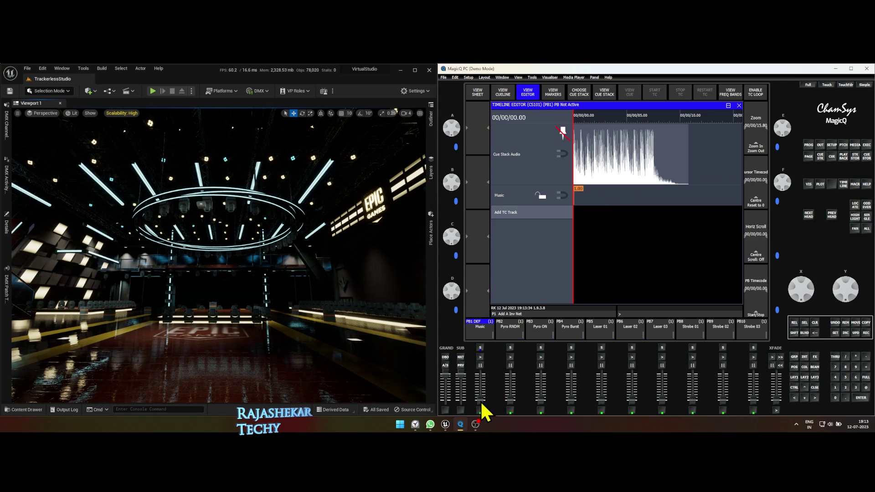
pyautogui.click(480, 357)
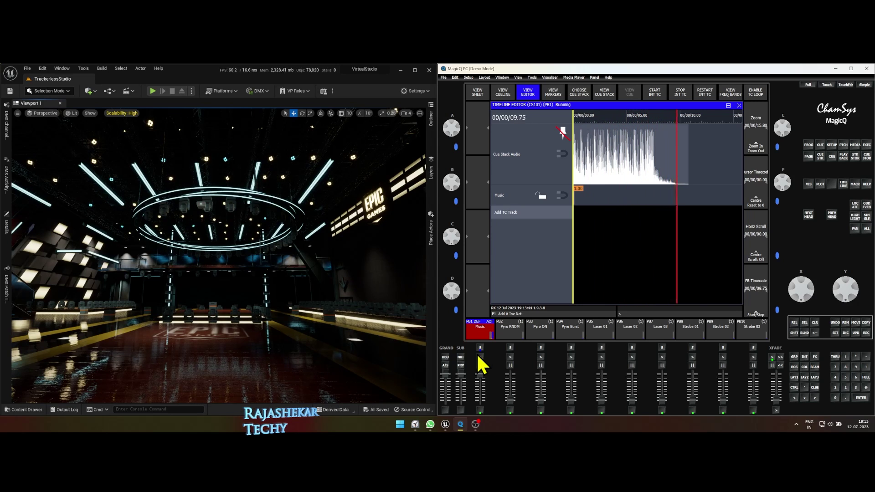
pyautogui.moveTo(480, 373); pyautogui.dragTo(483, 408)
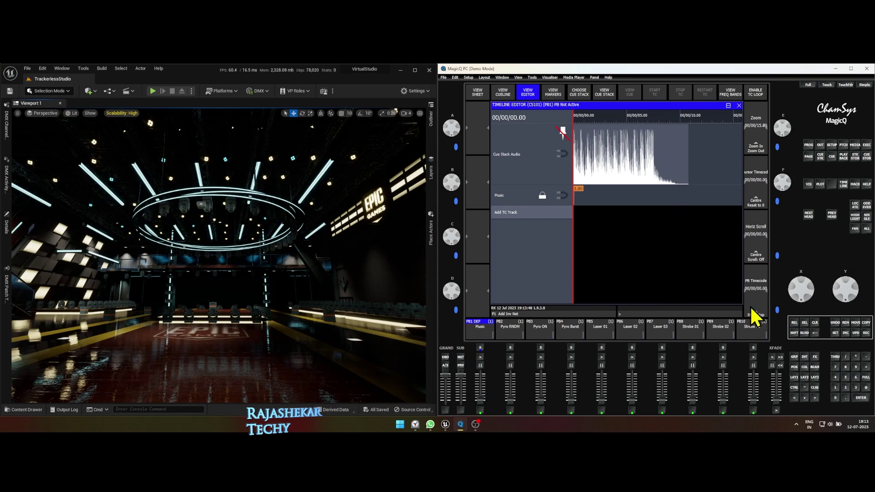
# - Turn on Centre Scroll for the Music cue stack's timeline
pyautogui.click(757, 257)
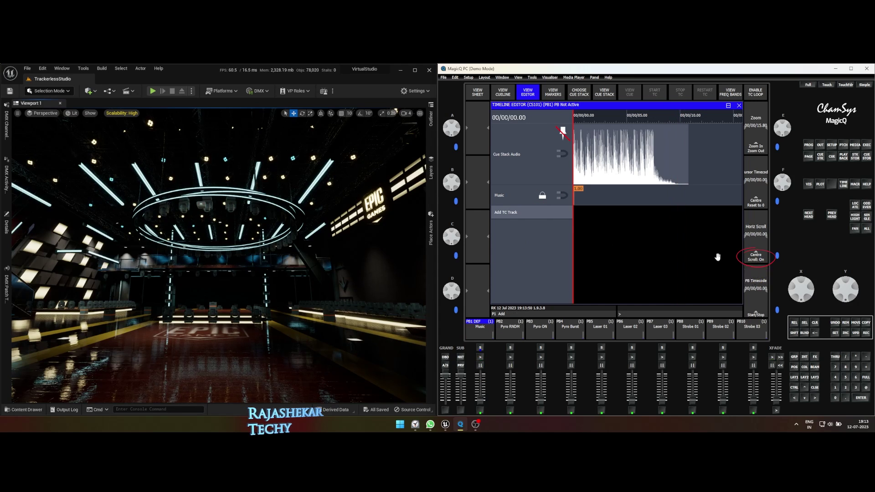
pyautogui.keyDown('ctrl'); pyautogui.scroll(2, 612, 244); pyautogui.keyUp('ctrl')
pyautogui.keyDown('ctrl'); pyautogui.scroll(1, 612, 245); pyautogui.keyUp('ctrl')
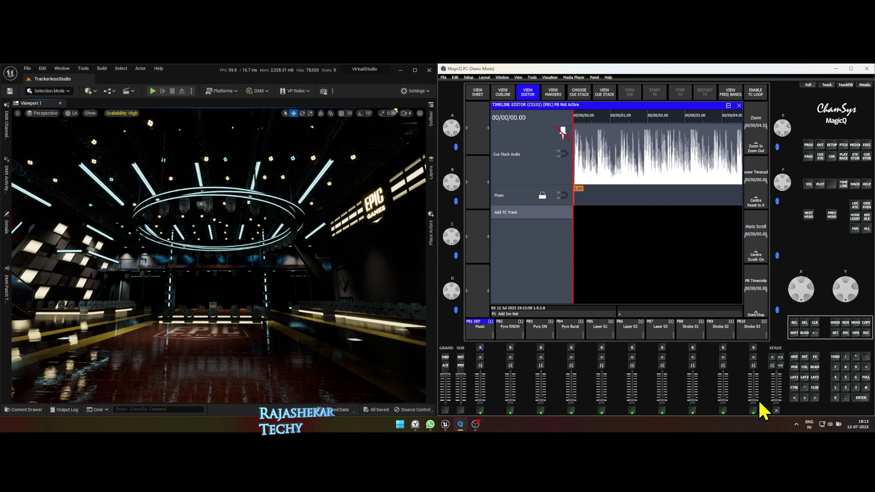
# - Add a timecode track to the Music cue stack and record the Strobe 03 fader being raised and lowered on it
pyautogui.moveTo(755, 404)
pyautogui.mouseDown()
pyautogui.moveTo(753, 349)
pyautogui.moveTo(753, 404)
pyautogui.mouseUp()
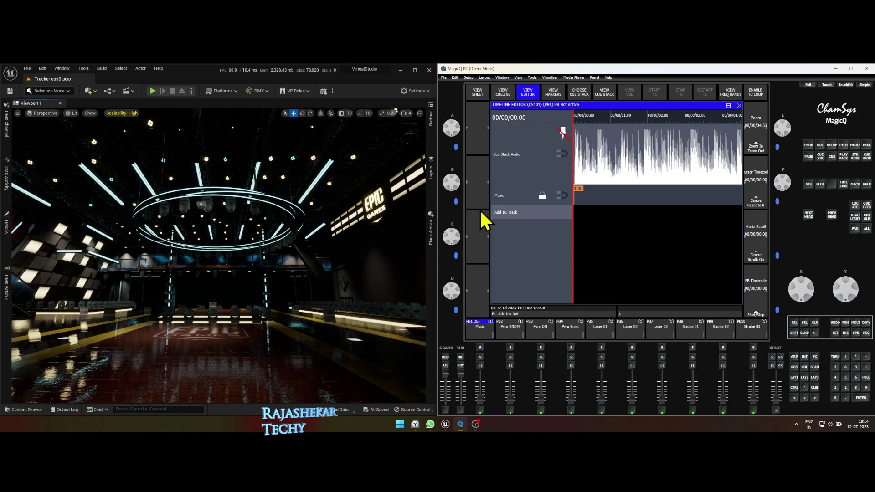
pyautogui.click(510, 215)
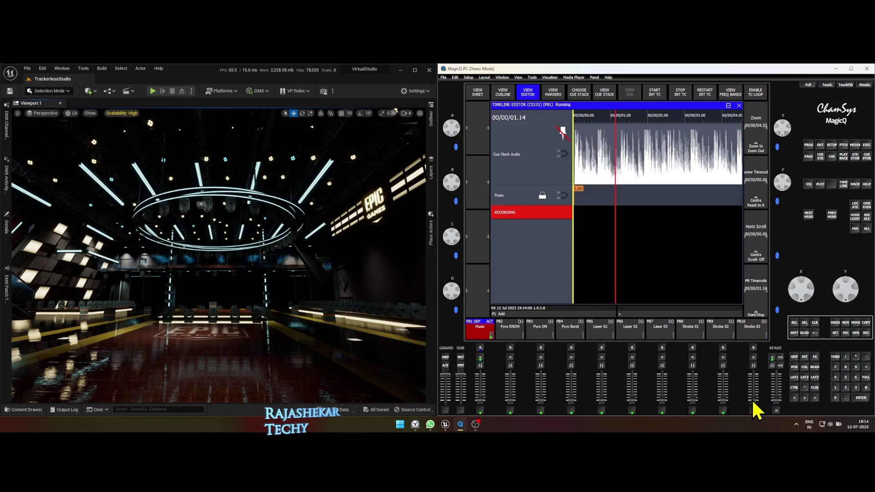
pyautogui.moveTo(757, 409); pyautogui.dragTo(754, 370)
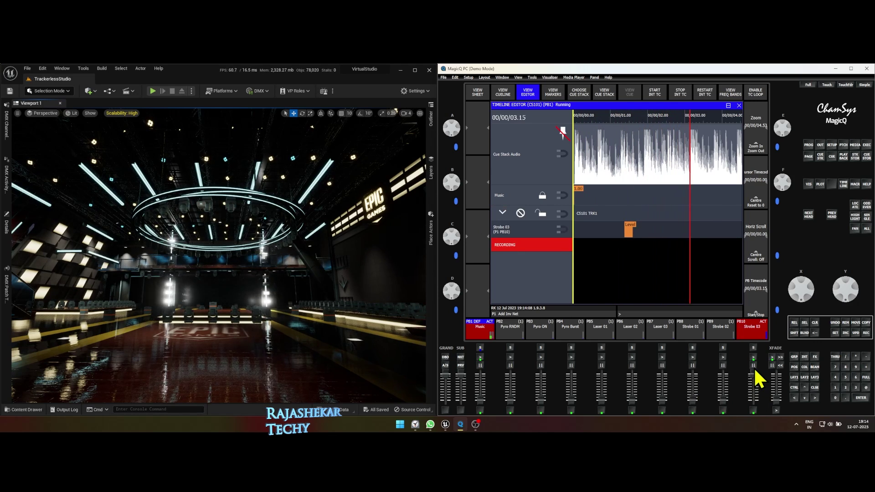
pyautogui.moveTo(754, 367); pyautogui.dragTo(753, 405)
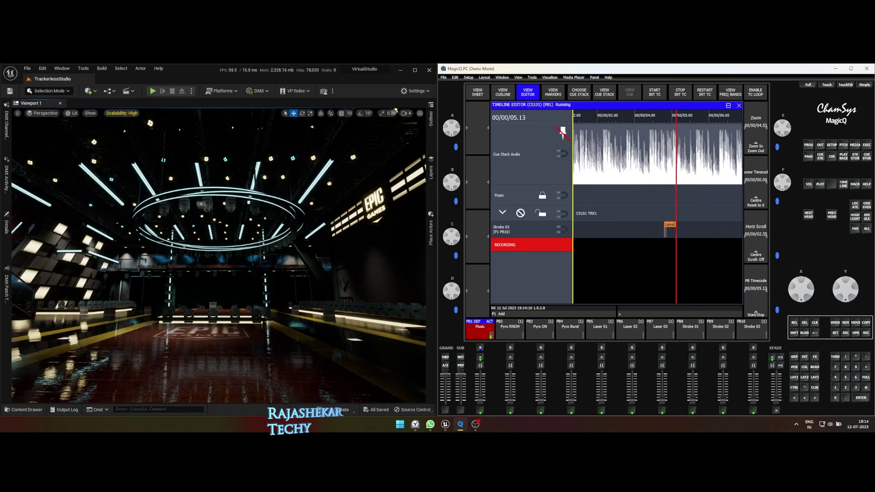
pyautogui.click(511, 245)
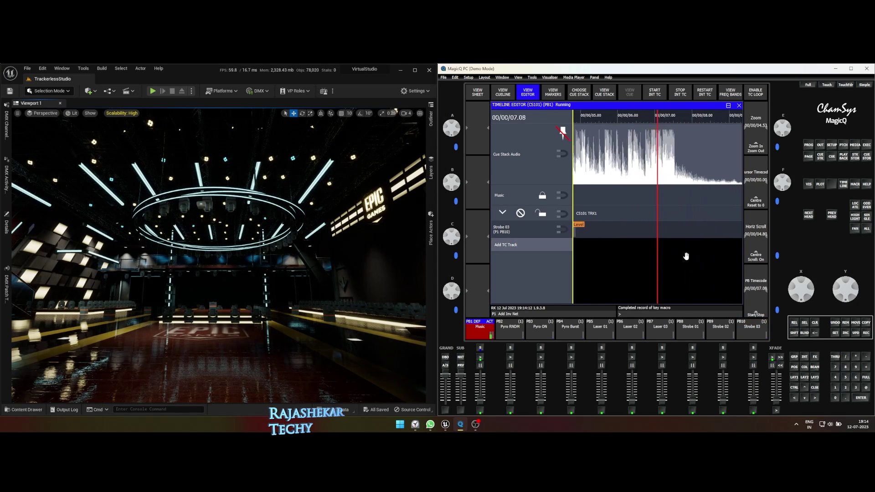
# - Restart the internal timecode, then move the first Strobe 03 Level event to the timeline start and the second to about 1.76 s
pyautogui.click(704, 94)
pyautogui.scroll(-3, 647, 246)
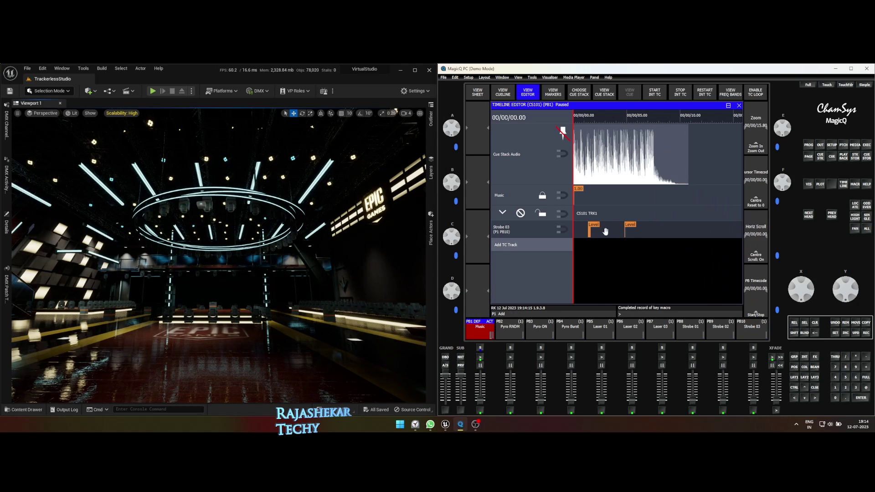
pyautogui.moveTo(595, 224); pyautogui.dragTo(556, 233)
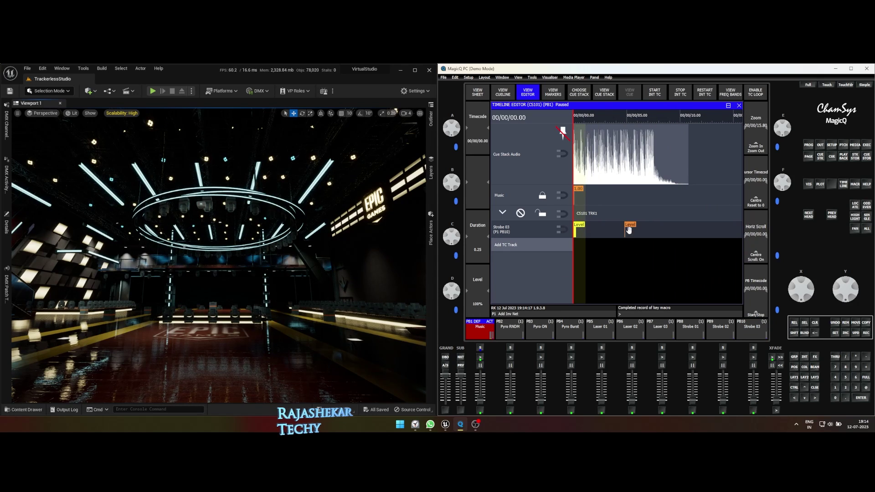
pyautogui.moveTo(627, 224); pyautogui.dragTo(594, 254)
pyautogui.click(577, 226)
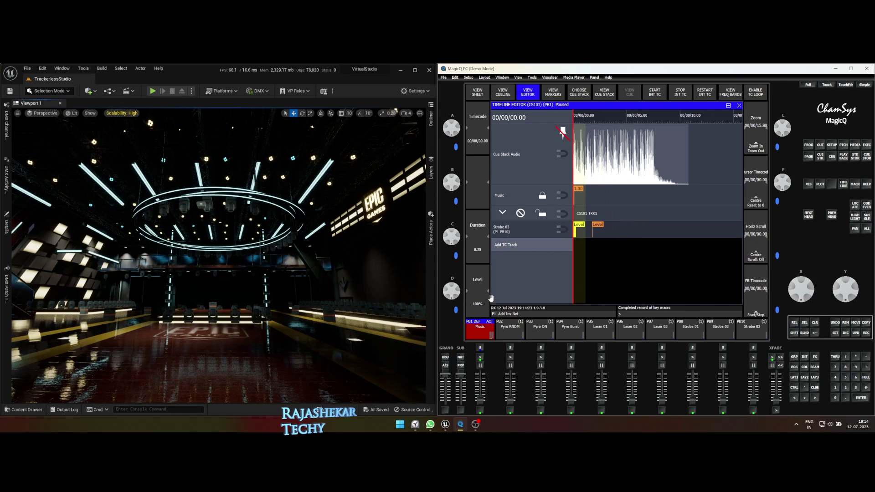
pyautogui.click(598, 226)
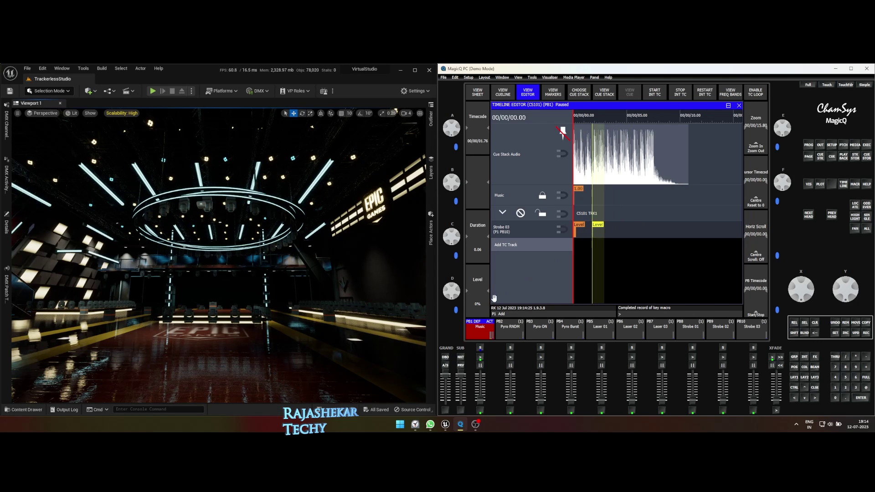
# - Release the Music playback, run it again against the waveform and scrub its timecode to about 1.85 s
pyautogui.click(482, 321)
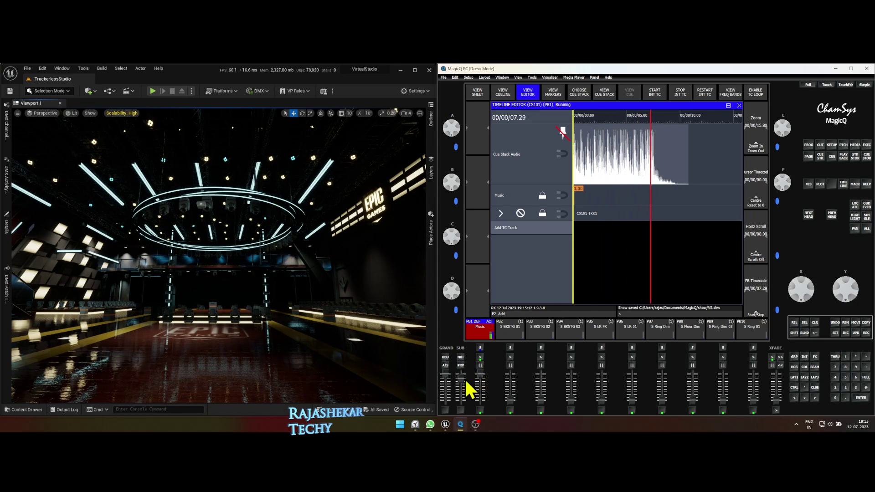
pyautogui.moveTo(481, 373); pyautogui.dragTo(481, 400)
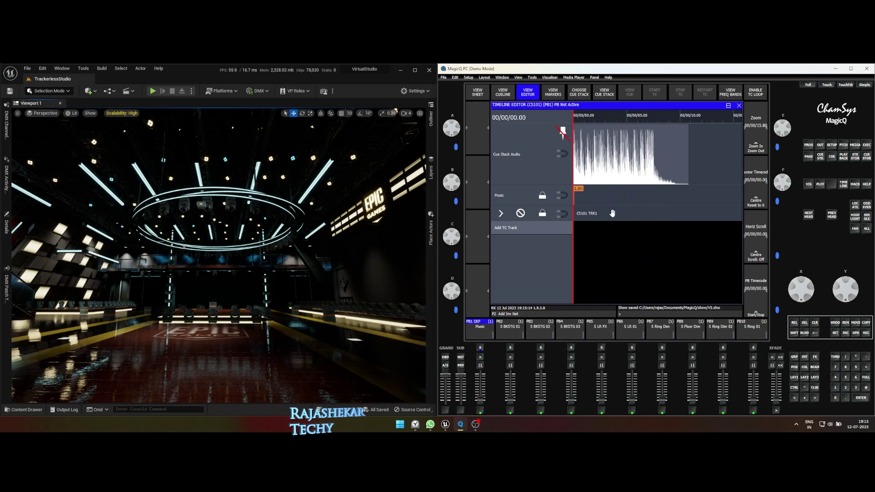
pyautogui.scroll(1, 613, 213)
pyautogui.scroll(2, 613, 258)
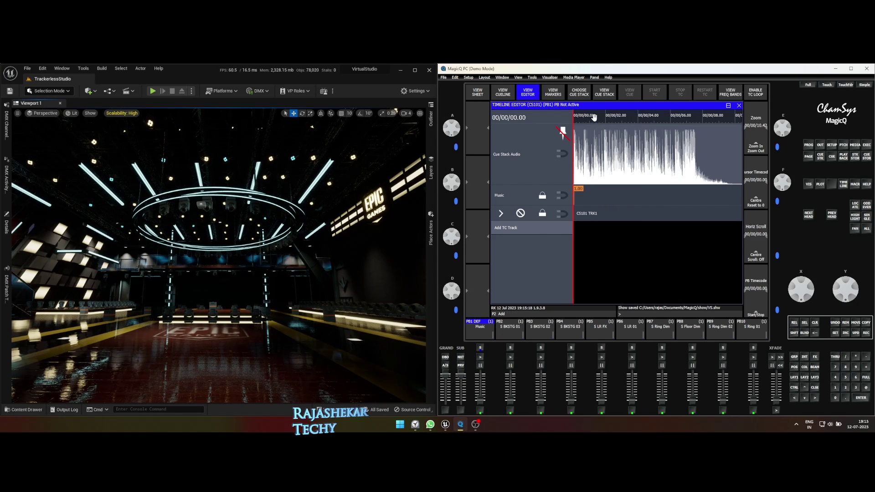
pyautogui.click(480, 324)
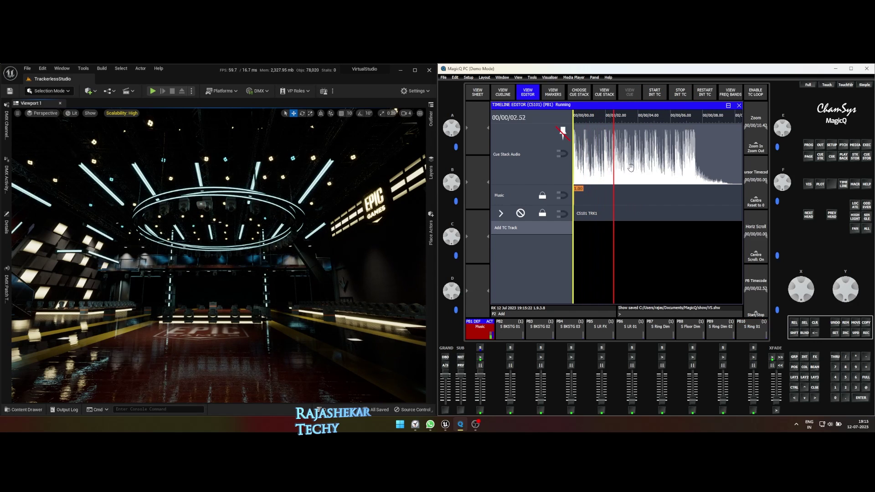
pyautogui.click(601, 118)
pyautogui.moveTo(601, 117); pyautogui.dragTo(634, 119)
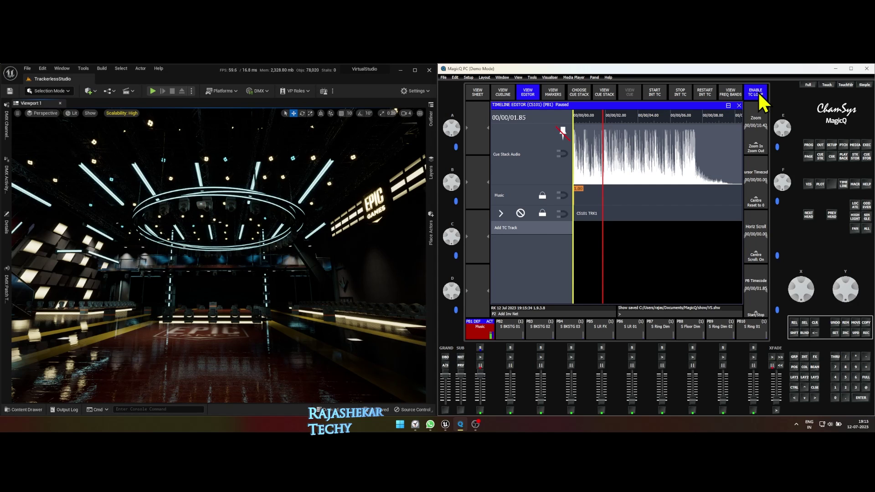
# - Configure the timecode loop with the loop-in point at 1.85 s and the loop-out point at 3.12 s
pyautogui.click(757, 96)
pyautogui.press('space')
pyautogui.click(602, 121)
pyautogui.press('space')
pyautogui.click(557, 93)
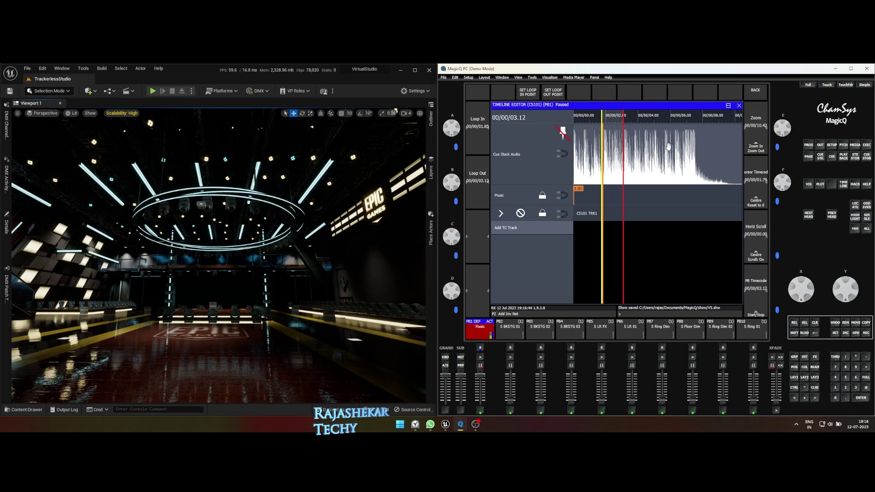
pyautogui.click(756, 91)
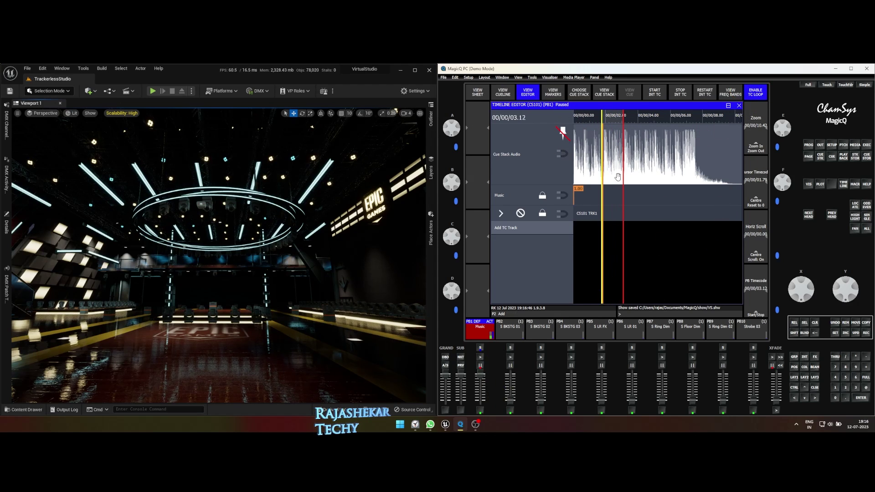
# - Restart the internal timecode to test the looped section, stop it and switch the timecode loop off
pyautogui.click(705, 92)
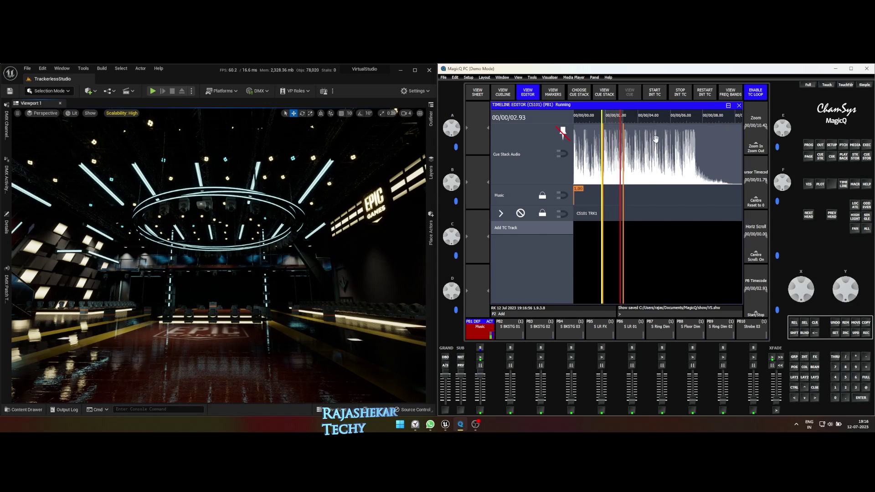
pyautogui.click(680, 95)
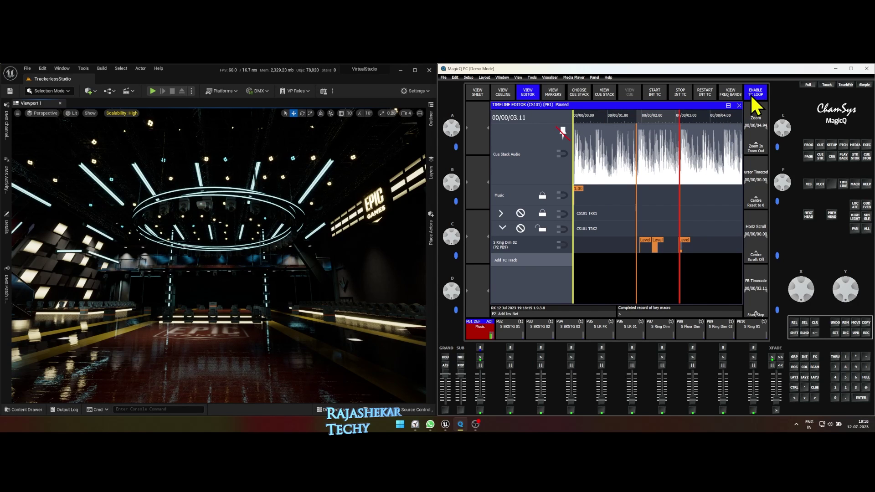
pyautogui.click(751, 97)
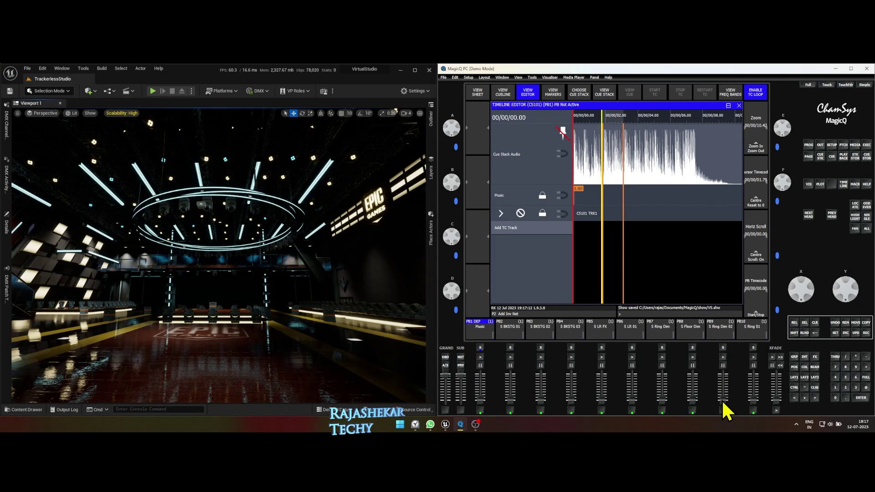
# - Include the S Ring Dim 02 cue in the programmer, colour the S Ring group Green and update the cue
pyautogui.click(722, 364)
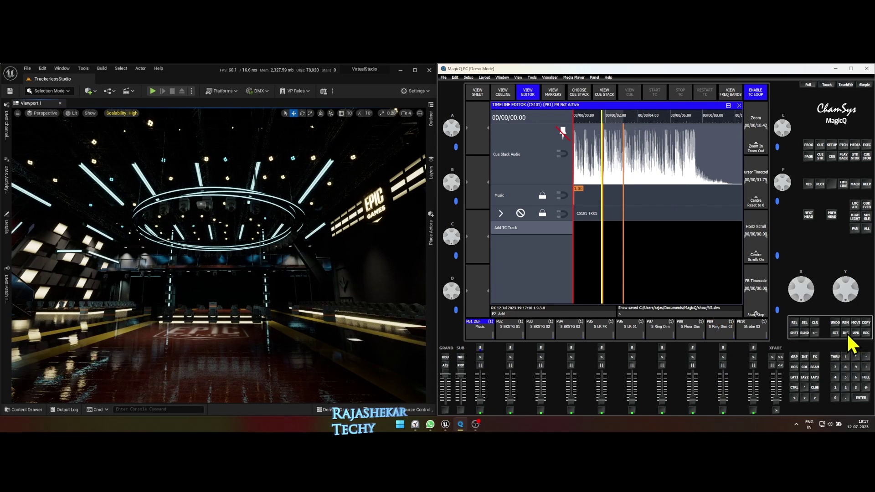
pyautogui.click(848, 336)
pyautogui.click(724, 330)
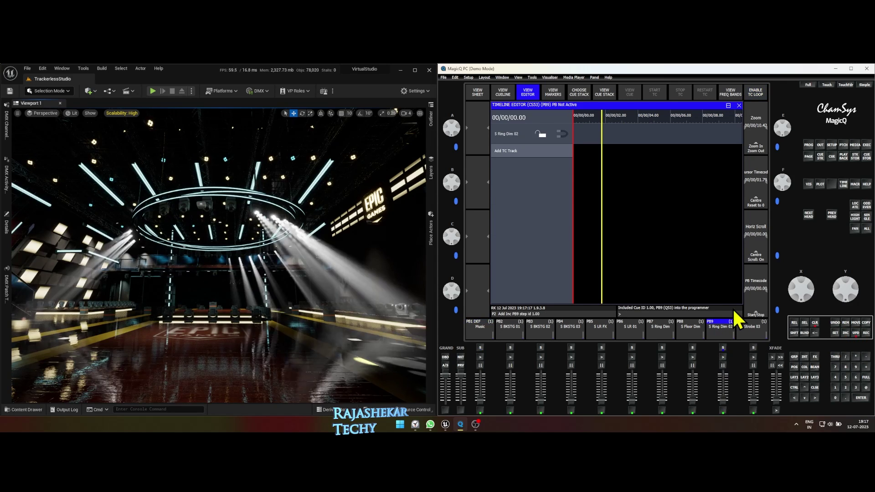
pyautogui.click(793, 378)
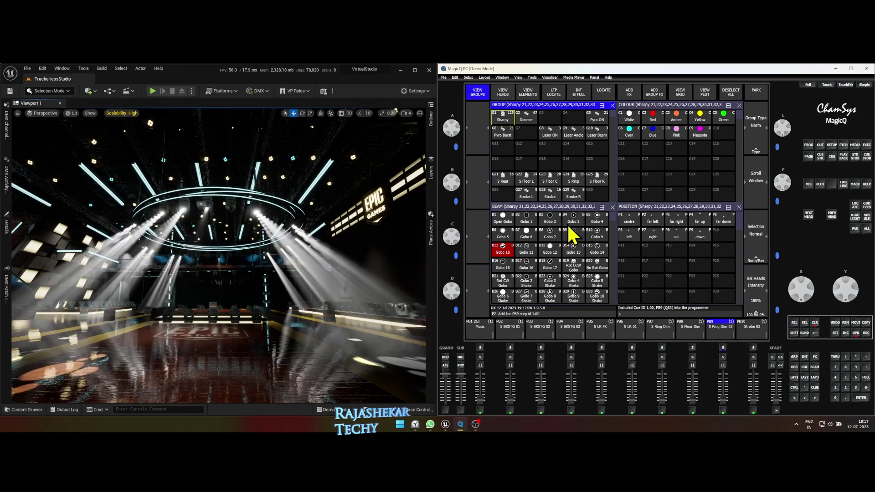
pyautogui.click(568, 178)
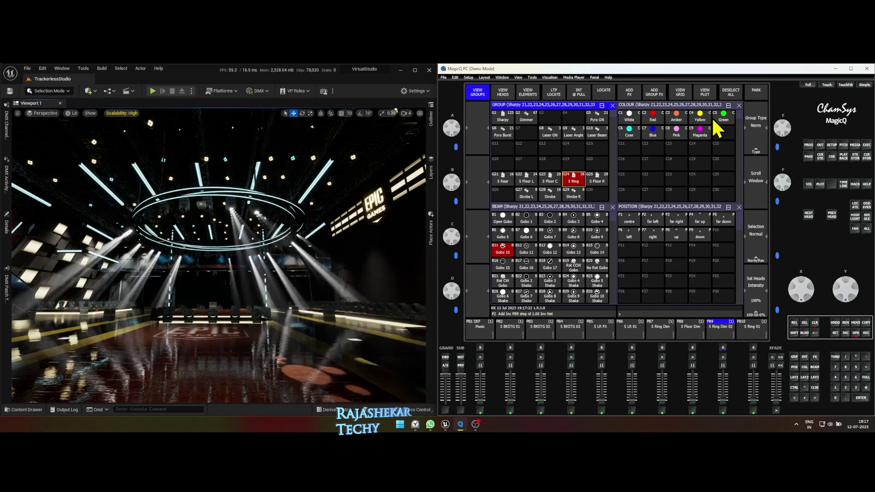
pyautogui.click(722, 119)
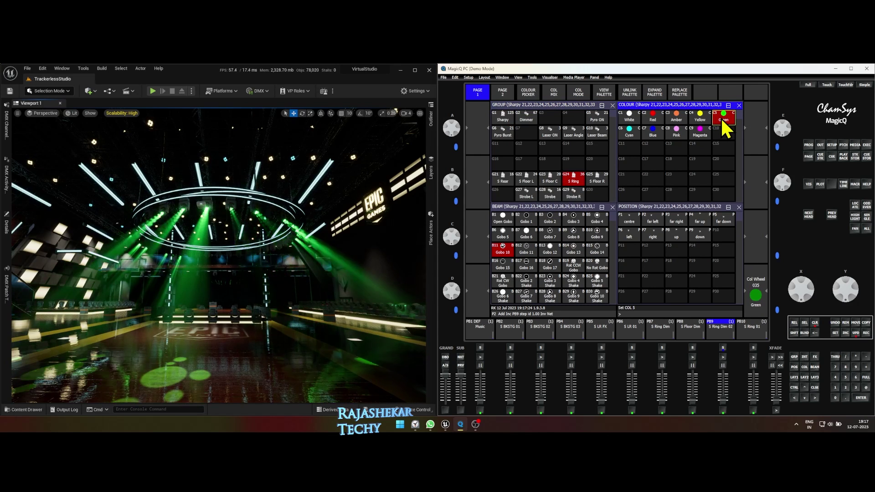
pyautogui.click(855, 334)
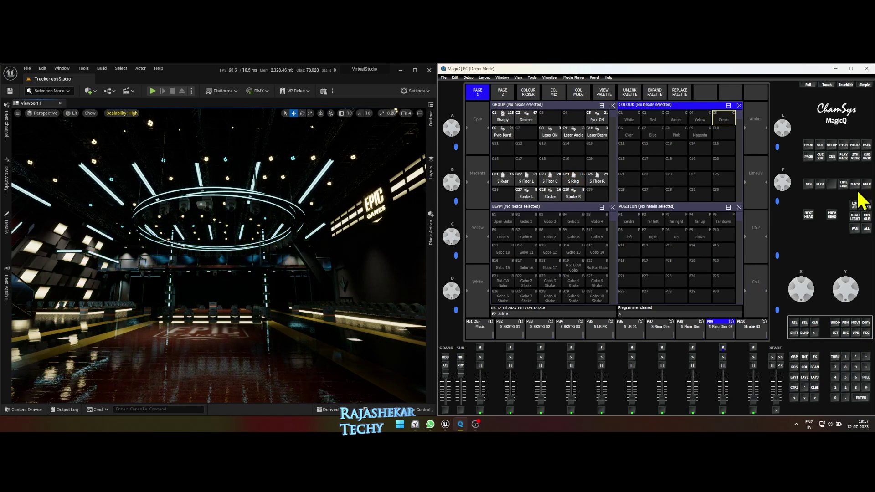
# - Return to the Music timeline and record the S Ring Dim 02 fader moves on a new timecode track while the section loops
pyautogui.click(844, 185)
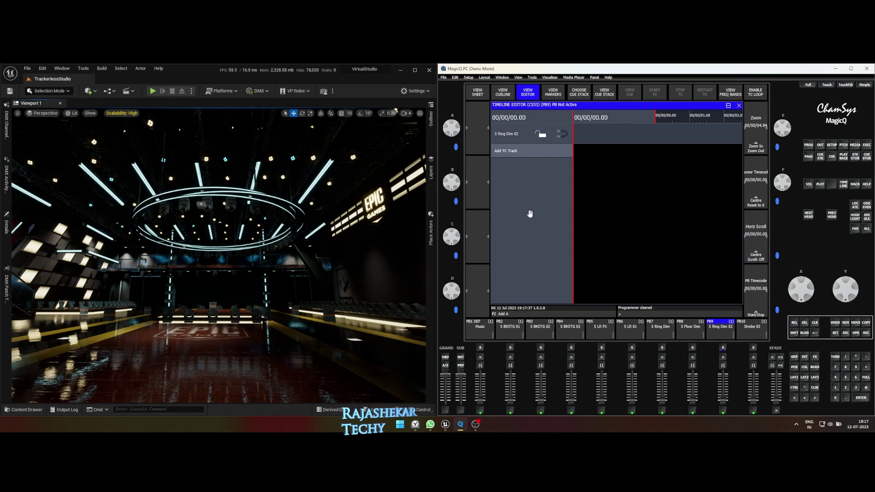
pyautogui.click(472, 325)
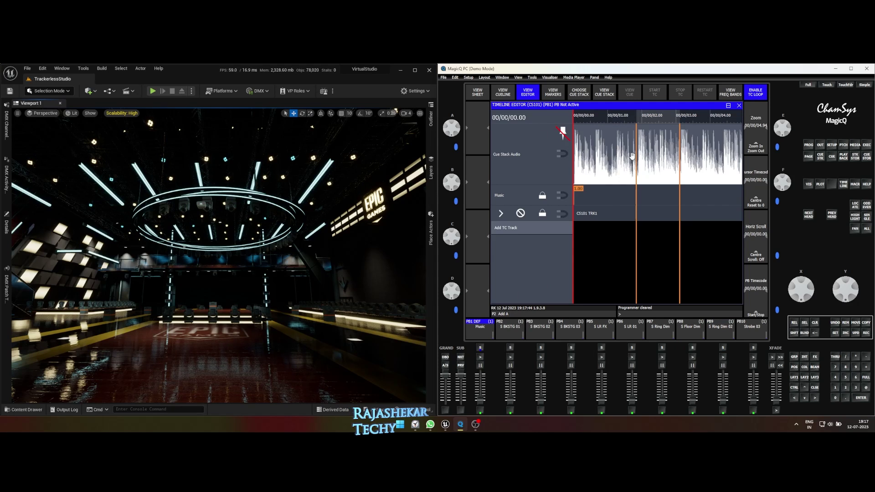
pyautogui.click(520, 231)
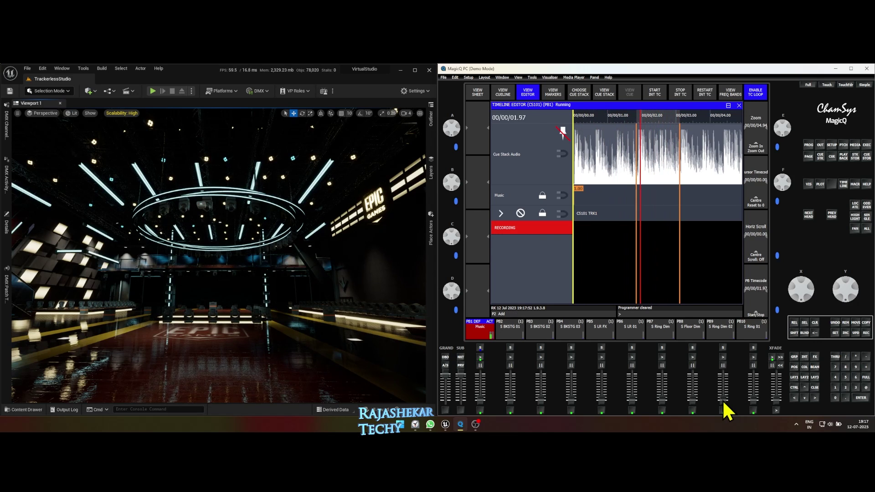
pyautogui.click(723, 365)
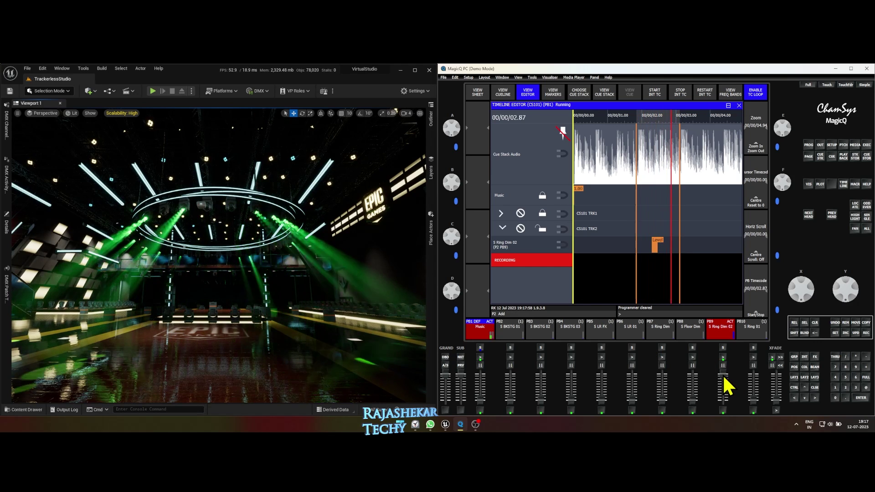
pyautogui.moveTo(723, 377); pyautogui.dragTo(718, 408)
pyautogui.click(522, 262)
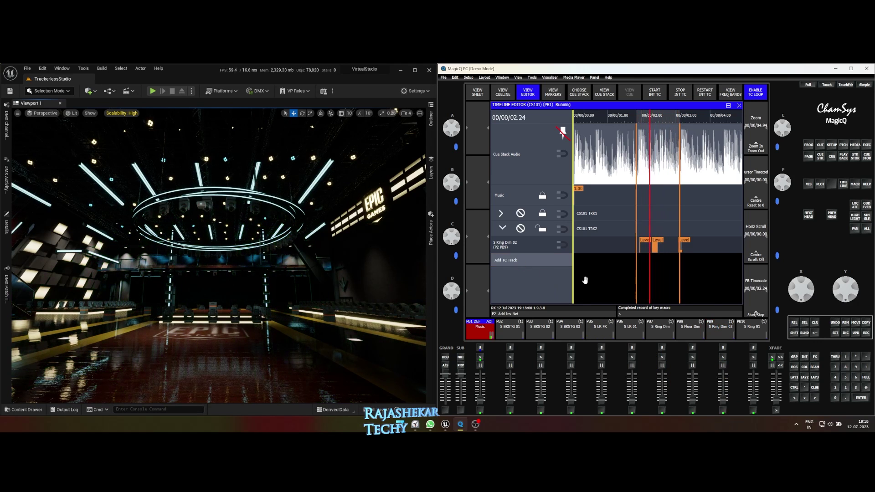
# - Stop the internal timecode and disable the timecode loop
pyautogui.click(680, 95)
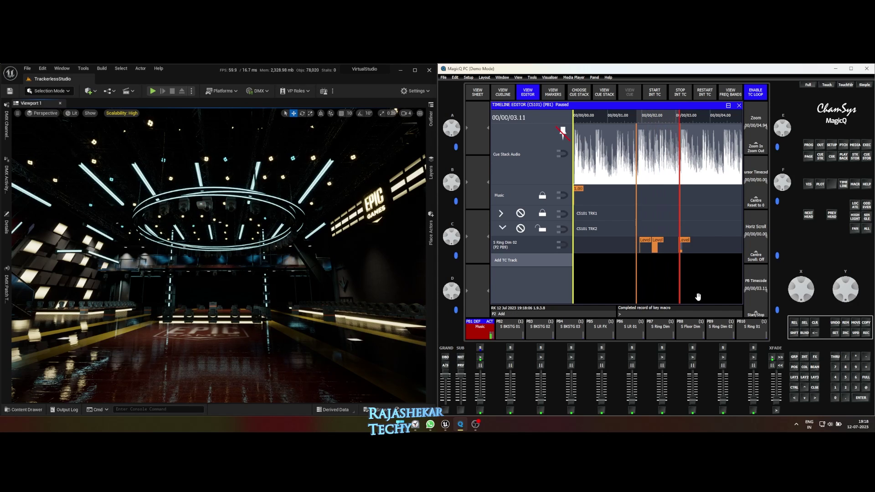
pyautogui.click(752, 95)
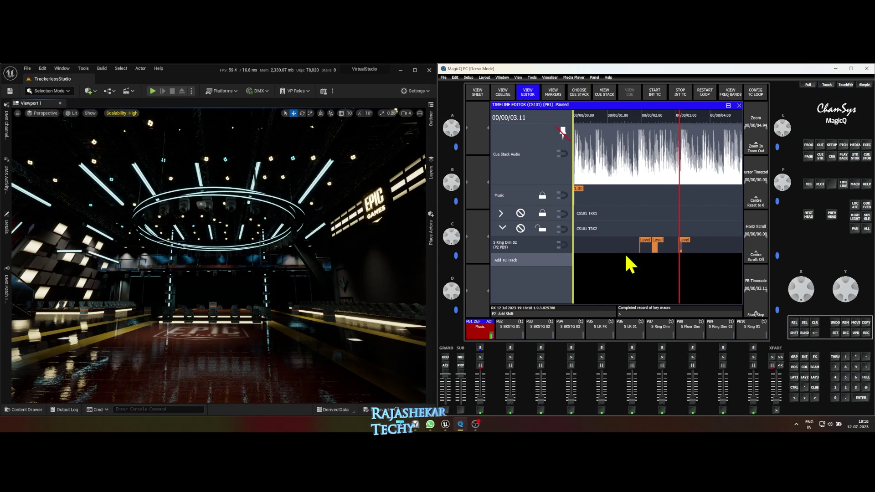
# - Remove all recorded S Ring Dim 02 Level events and the timecode track CS101 TRK2 from the Music timeline
pyautogui.moveTo(635, 252); pyautogui.dragTo(689, 238)
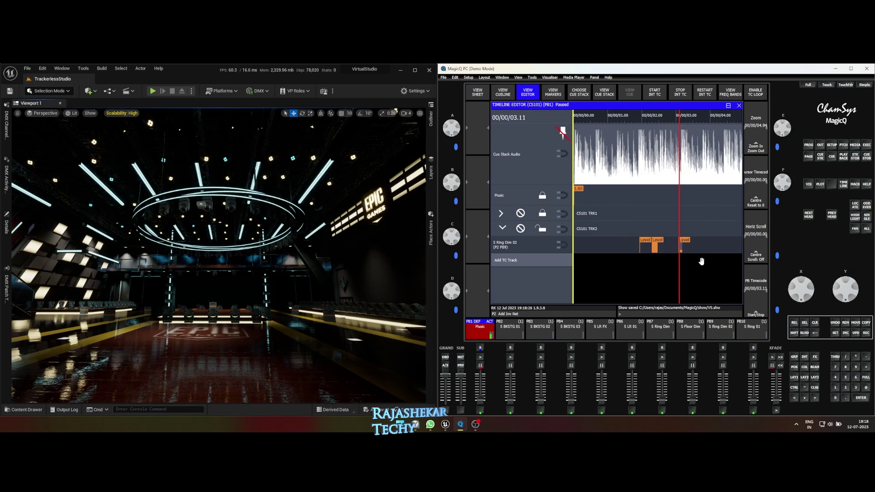
pyautogui.moveTo(702, 263); pyautogui.dragTo(640, 244)
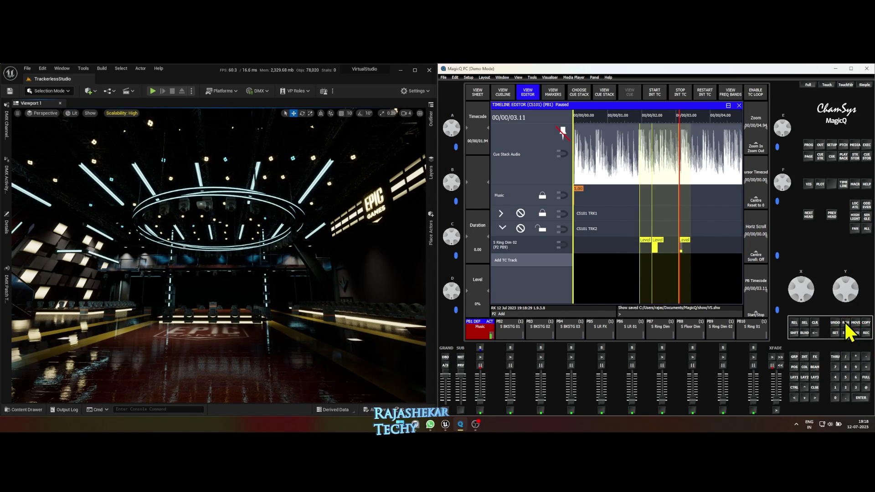
pyautogui.click(861, 398)
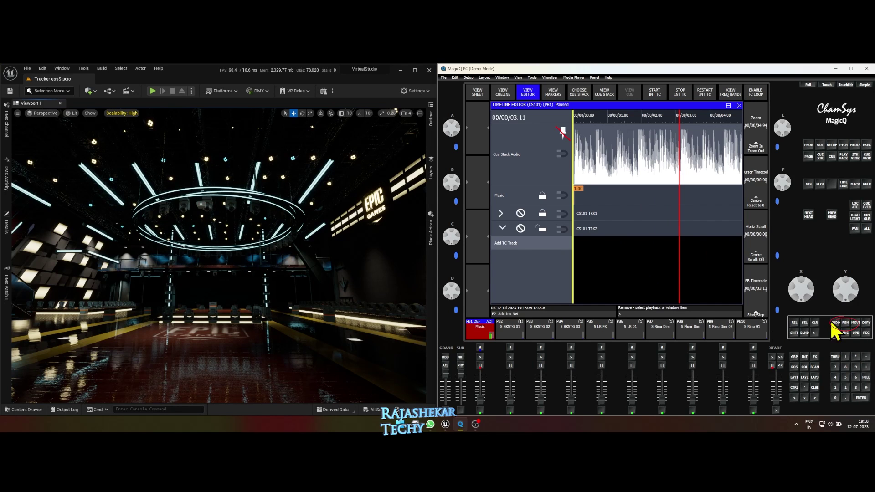
pyautogui.click(632, 229)
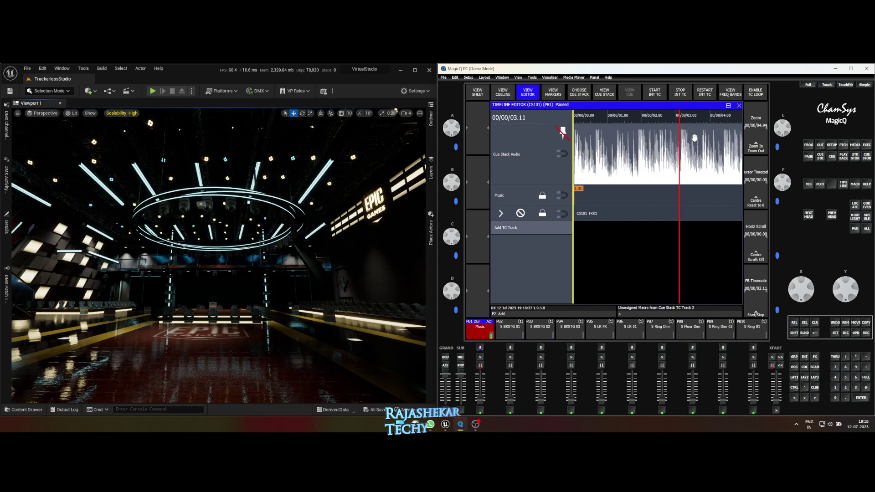
# - Try to record the S Ring Dim 02 fader moves on a new timecode track
pyautogui.click(723, 356)
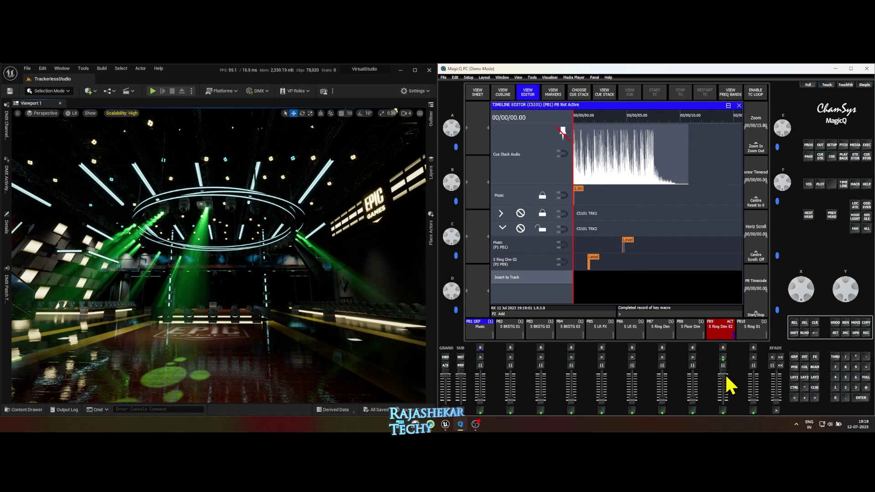
pyautogui.moveTo(724, 375); pyautogui.dragTo(723, 401)
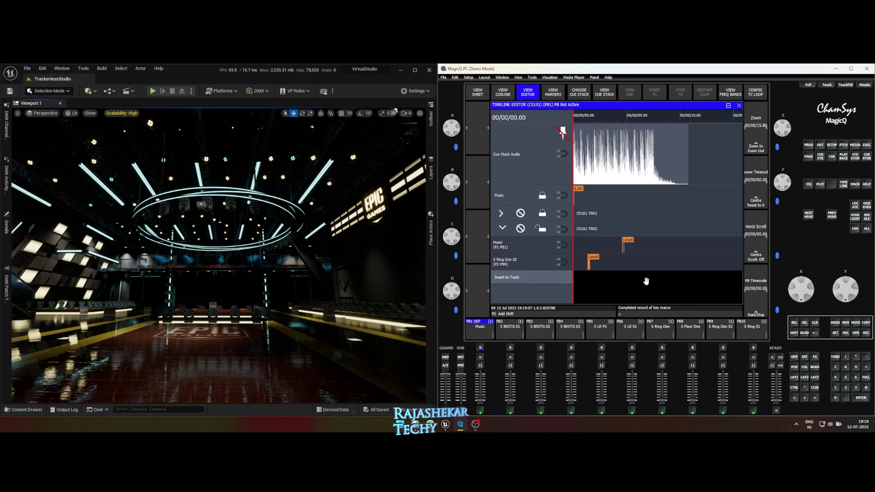
# - Remove the recorded Music and S Ring Dim 02 Level events along with the timecode track CS101 TRK2
pyautogui.moveTo(647, 284); pyautogui.dragTo(595, 261)
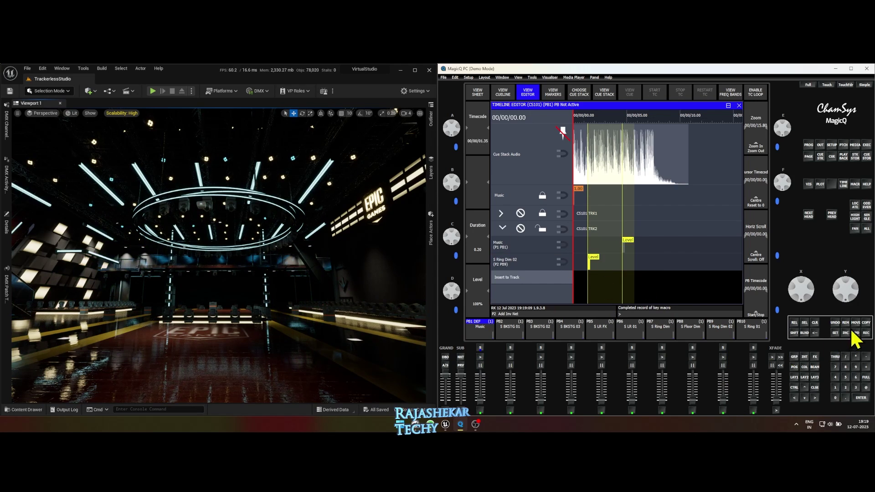
pyautogui.click(641, 283)
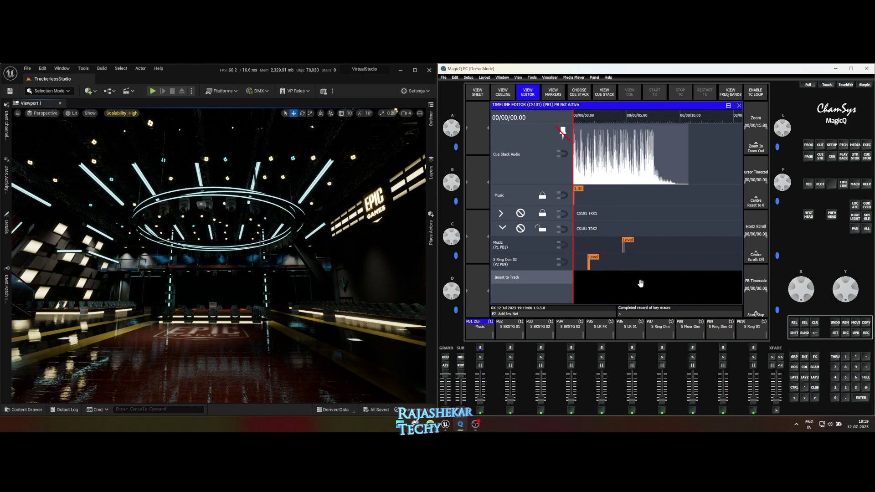
pyautogui.moveTo(632, 275); pyautogui.dragTo(592, 255)
pyautogui.click(860, 398)
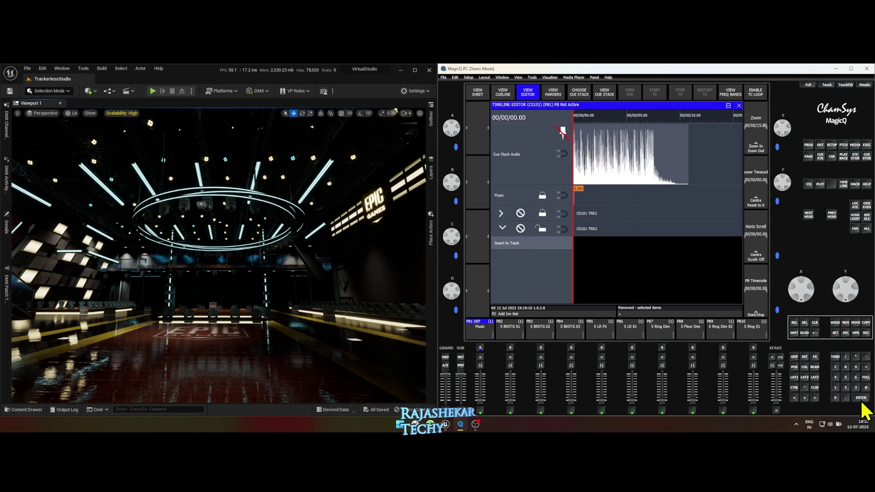
pyautogui.click(605, 235)
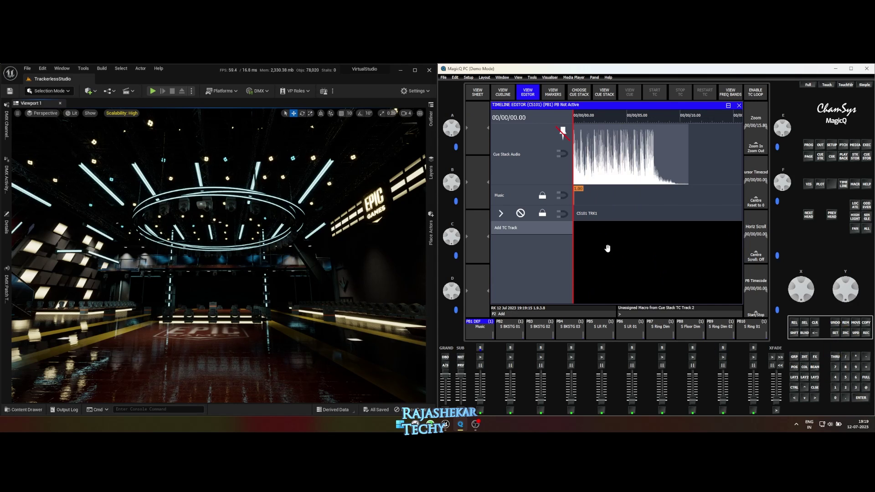
# - Add a new timecode track, record the S Ring Dim 02 fader moves on it and stop the internal timecode
pyautogui.click(531, 230)
pyautogui.moveTo(727, 410)
pyautogui.mouseDown()
pyautogui.moveTo(727, 372)
pyautogui.moveTo(726, 396)
pyautogui.mouseUp()
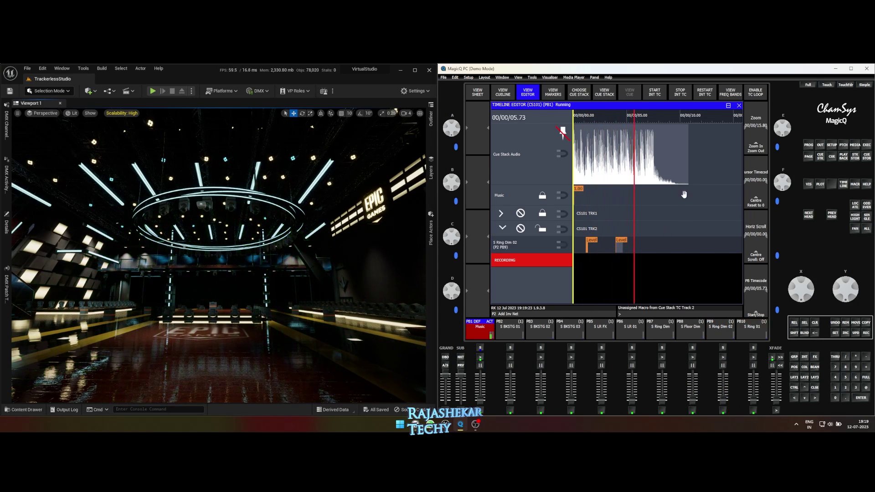
pyautogui.click(679, 93)
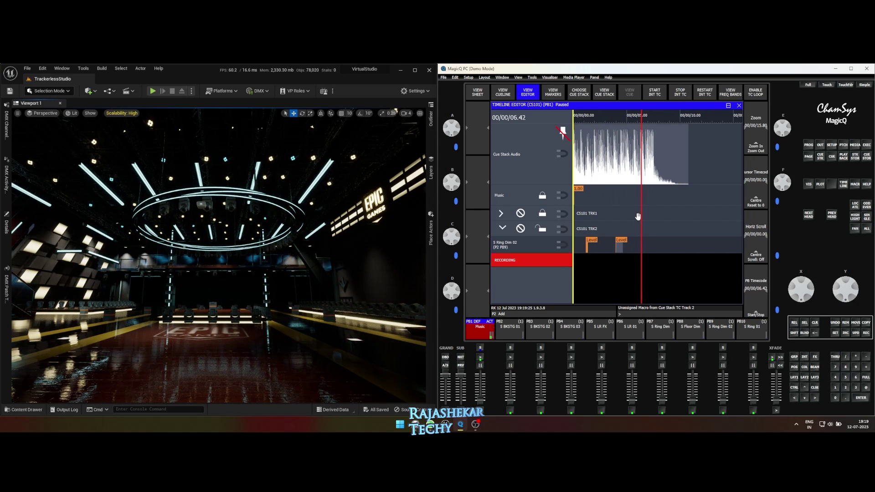
# - Enable the timecode loop, align the two S Ring Dim 02 Level events with the loop's start and end, and finish recording
pyautogui.click(755, 95)
pyautogui.press('ctrl')
pyautogui.keyDown('ctrl'); pyautogui.scroll(2, 613, 269); pyautogui.keyUp('ctrl')
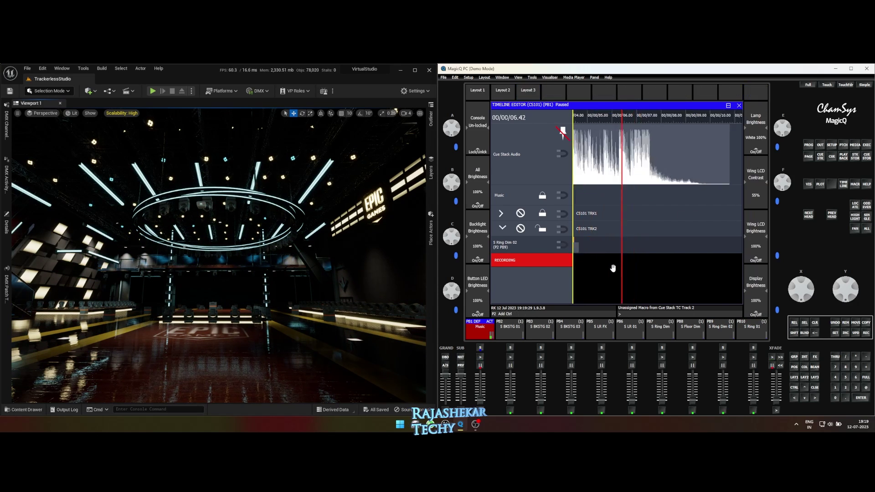
pyautogui.keyDown('ctrl'); pyautogui.scroll(2, 597, 285); pyautogui.keyUp('ctrl')
pyautogui.moveTo(608, 241); pyautogui.dragTo(624, 253)
pyautogui.moveTo(682, 241); pyautogui.dragTo(657, 252)
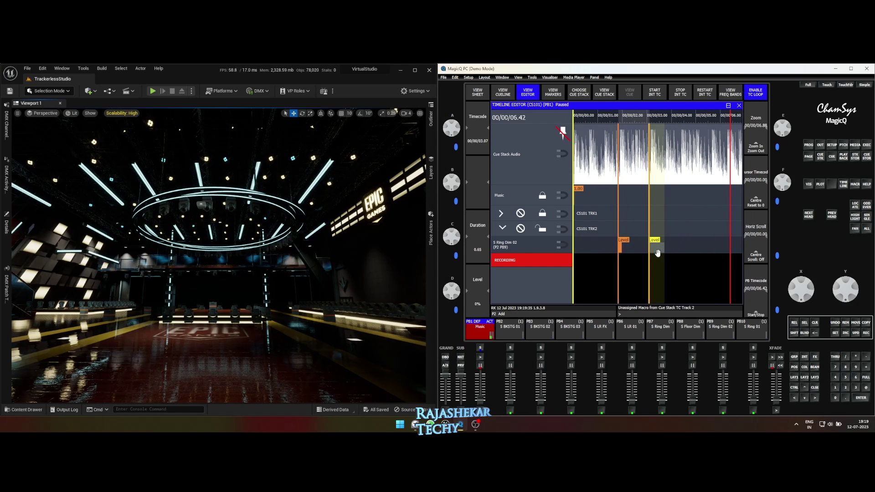
pyautogui.click(528, 264)
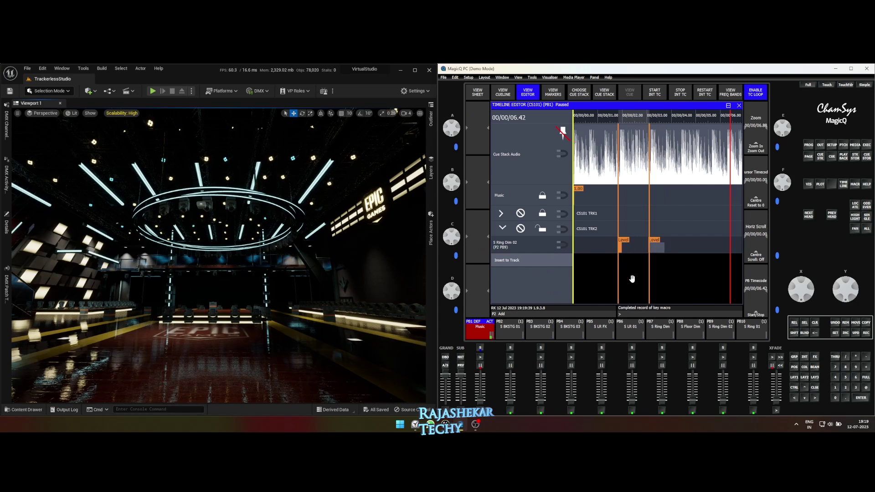
# - Disable the timecode loop and replay the Music playback from the start
pyautogui.click(623, 240)
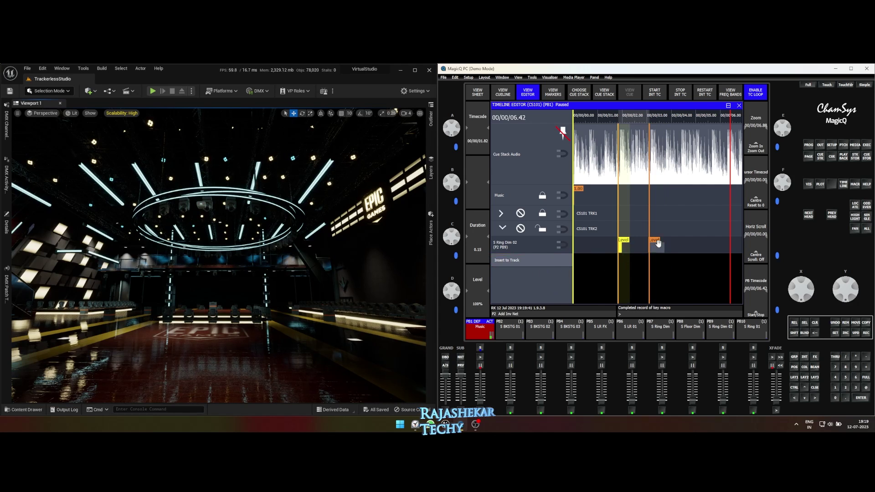
pyautogui.click(658, 243)
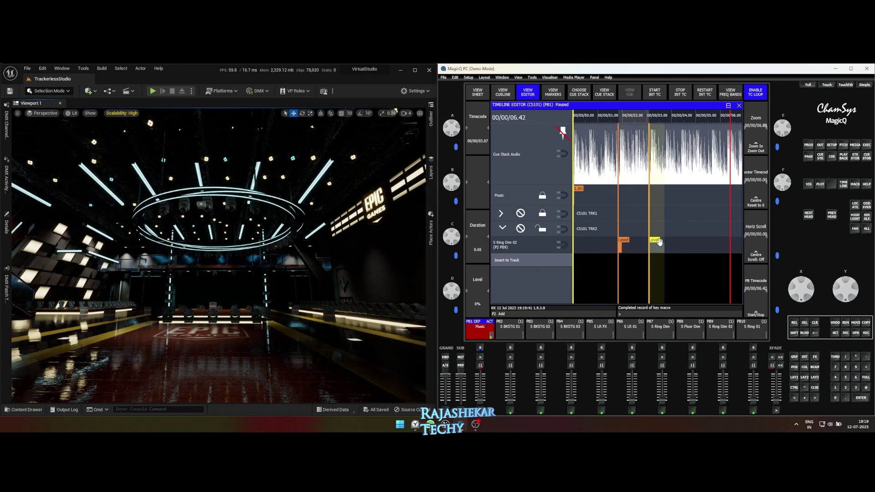
pyautogui.click(754, 96)
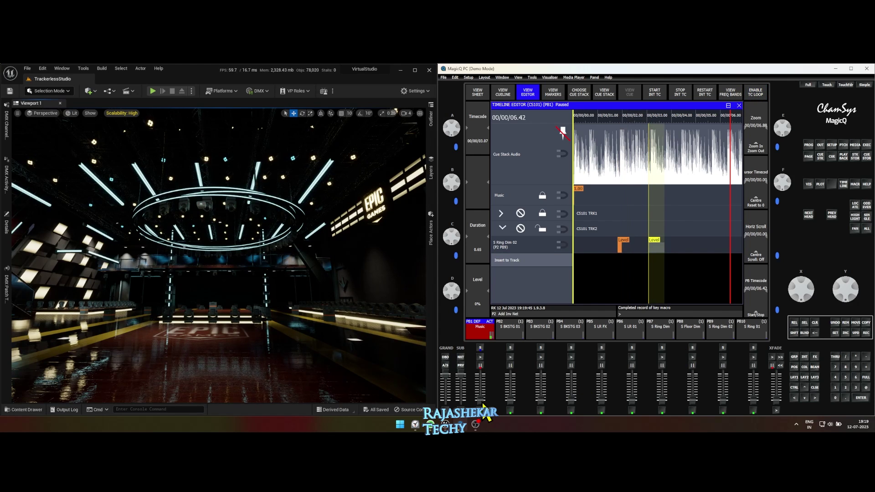
pyautogui.moveTo(484, 373); pyautogui.dragTo(486, 398)
pyautogui.click(485, 329)
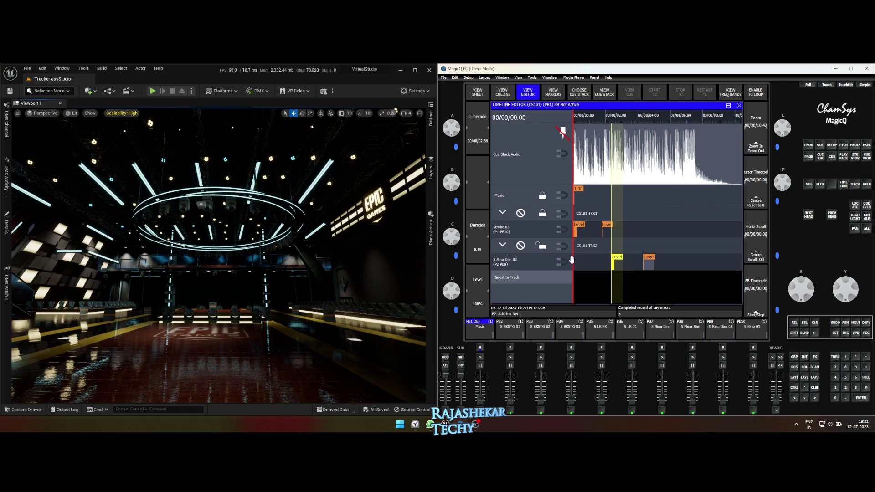
# - Move the second Strobe 03 Level event on CS101 TRK1 to 00/00/02.32, lock TRK1 and TRK2, and replay the Music
pyautogui.click(542, 247)
pyautogui.click(542, 212)
pyautogui.moveTo(607, 226); pyautogui.dragTo(617, 228)
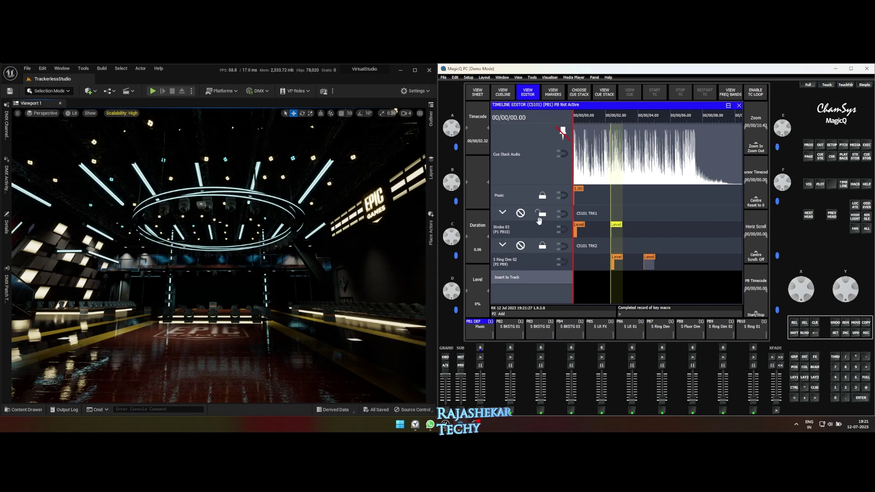
pyautogui.click(542, 213)
pyautogui.click(490, 343)
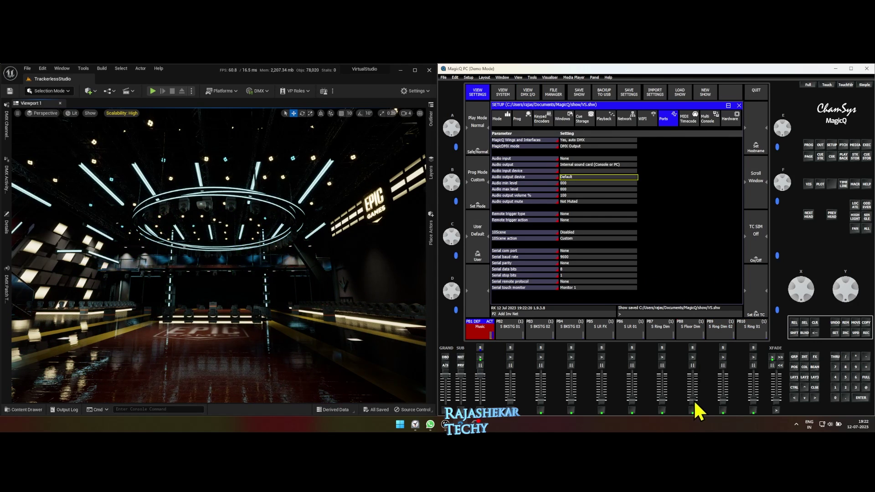
# - Include the S Floor Dim cue in the programmer, colour it Amber, update the cue and clear the programmer
pyautogui.click(701, 353)
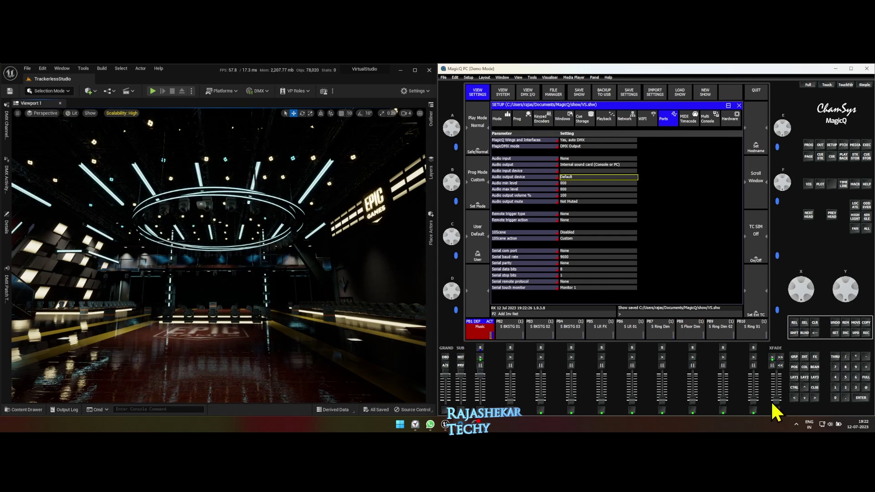
pyautogui.click(847, 335)
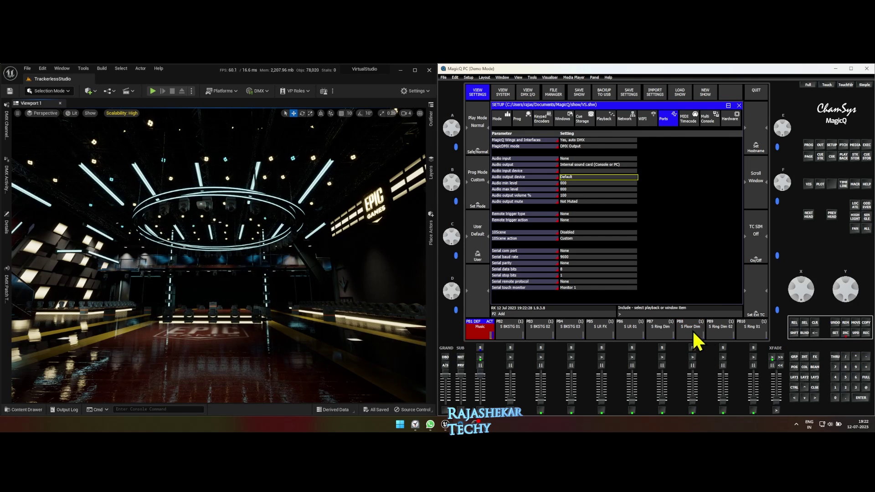
pyautogui.click(692, 332)
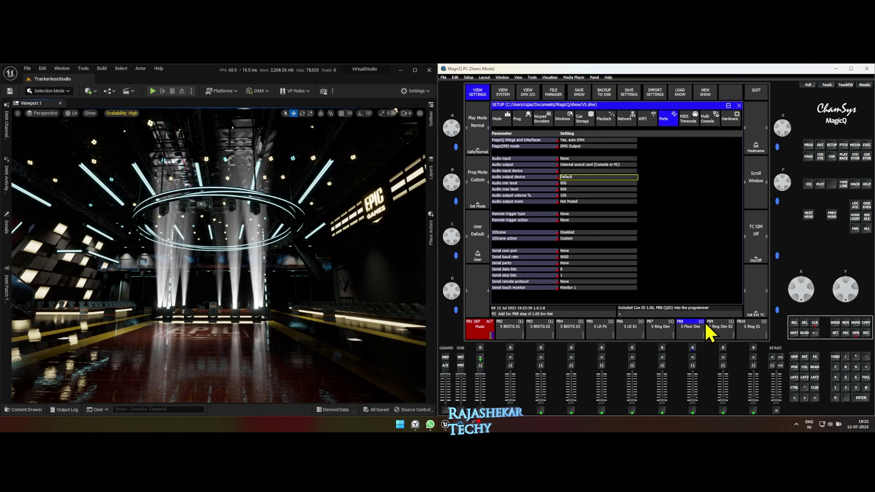
pyautogui.click(806, 380)
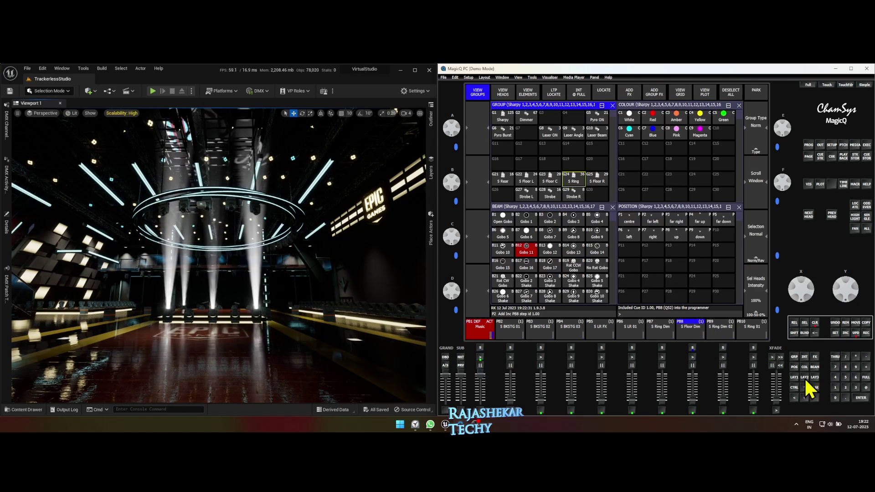
pyautogui.click(652, 117)
pyautogui.click(677, 116)
pyautogui.click(856, 334)
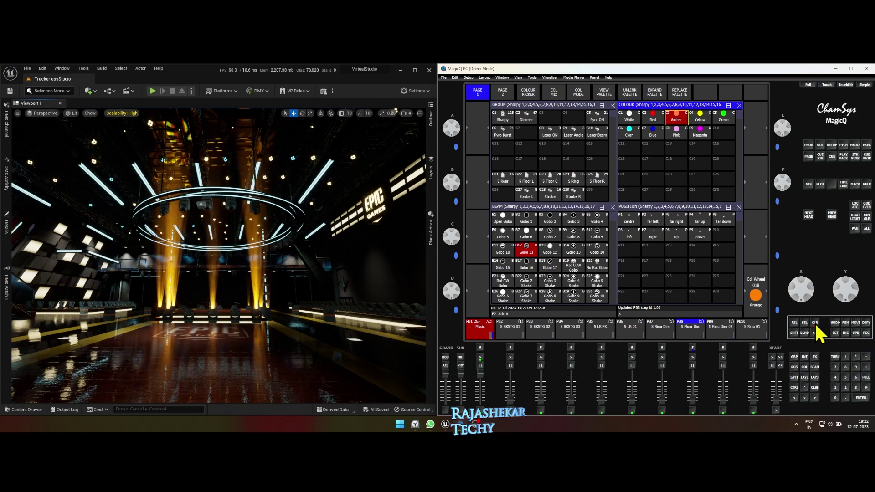
pyautogui.click(815, 324)
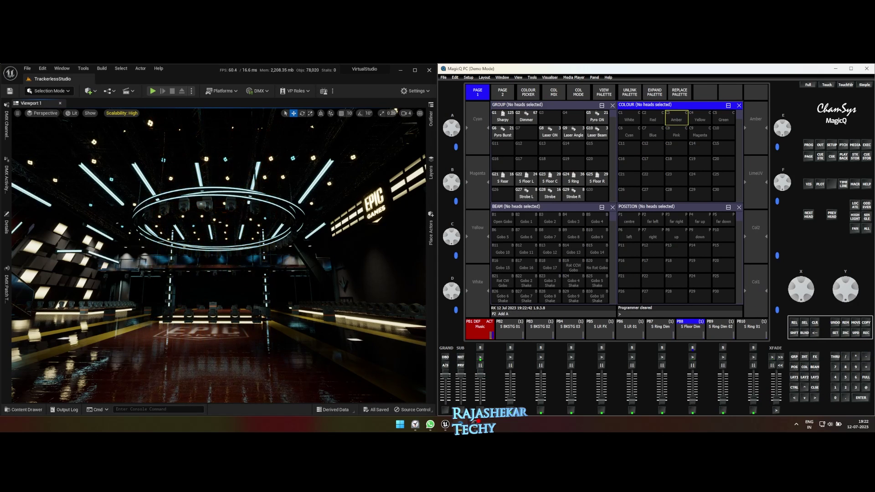
# - Return to the Music timeline and record the S Floor Dim moves on the new timecode track CS101 TRK3
pyautogui.click(844, 185)
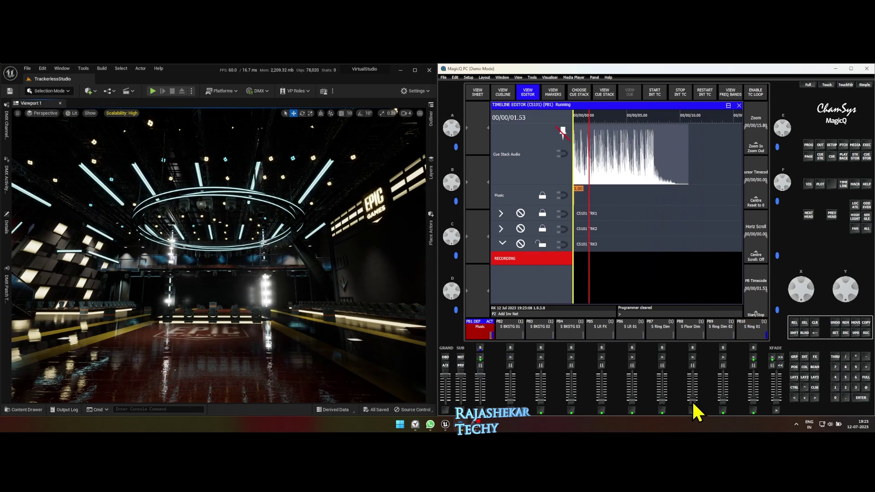
pyautogui.click(693, 366)
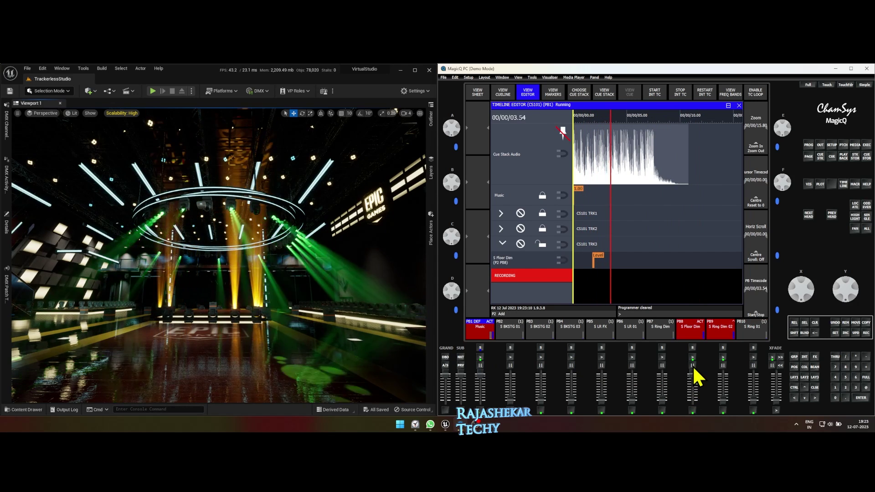
pyautogui.click(693, 365)
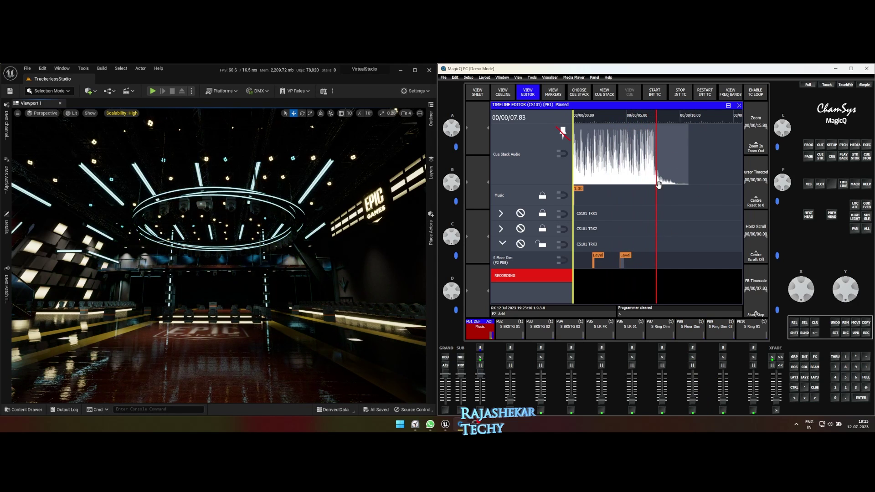
# - End the recording, shift both S Floor Dim Level events so the last one starts at 00/00/06.68, and release the Music playback
pyautogui.moveTo(599, 118); pyautogui.dragTo(607, 119)
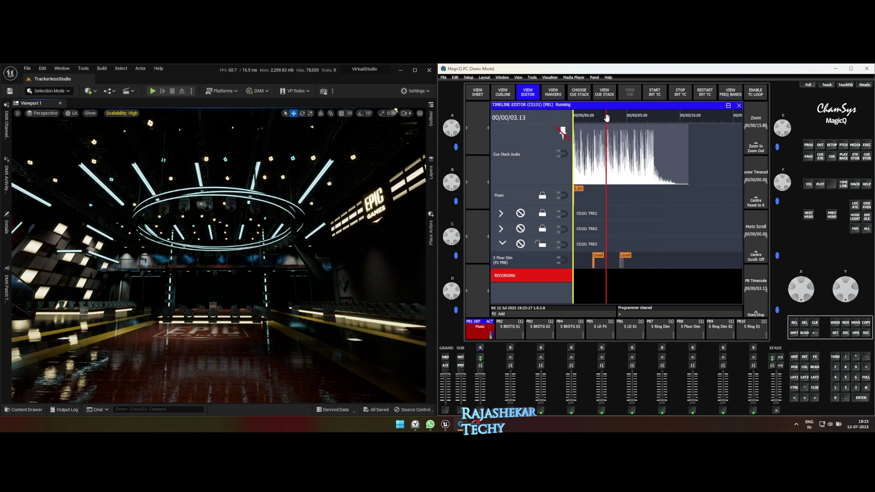
pyautogui.click(514, 276)
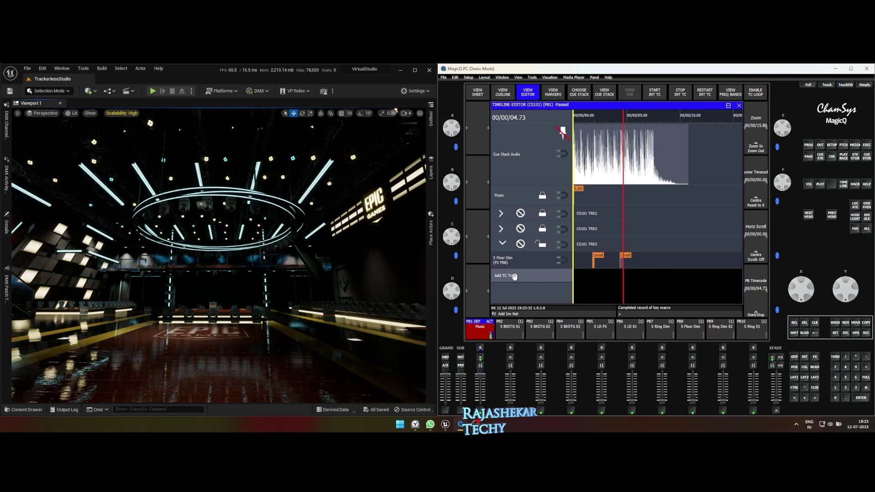
pyautogui.click(628, 256)
pyautogui.moveTo(625, 256); pyautogui.dragTo(650, 261)
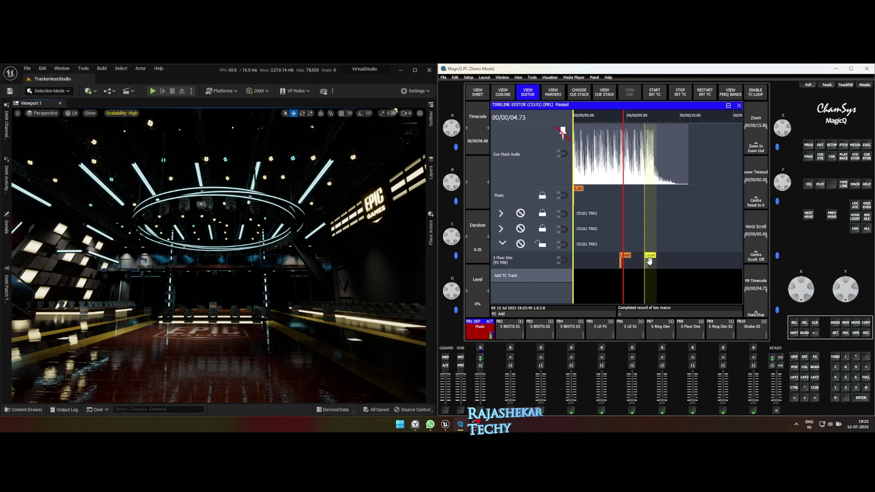
pyautogui.moveTo(488, 386); pyautogui.dragTo(484, 404)
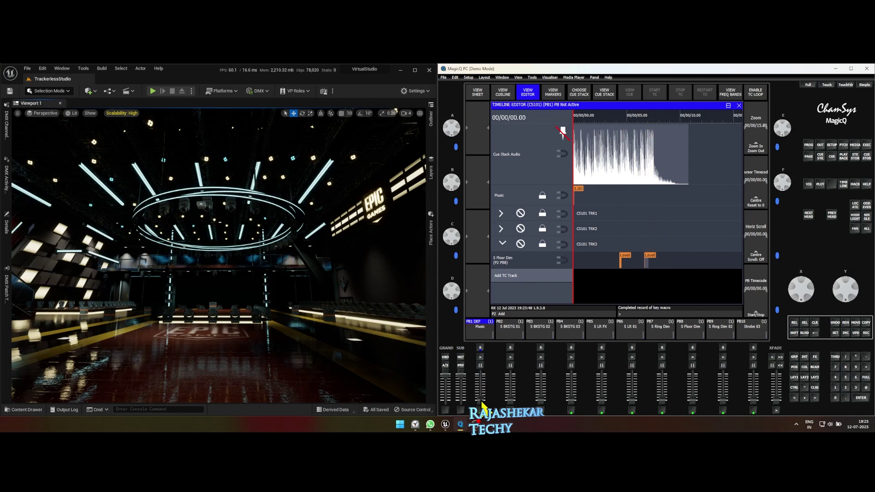
# - Expand the timecode tracks and play the Music timeline to check the timing of the recorded cues
pyautogui.click(501, 213)
pyautogui.click(501, 245)
pyautogui.scroll(-1, 501, 246)
pyautogui.moveTo(476, 400); pyautogui.dragTo(492, 356)
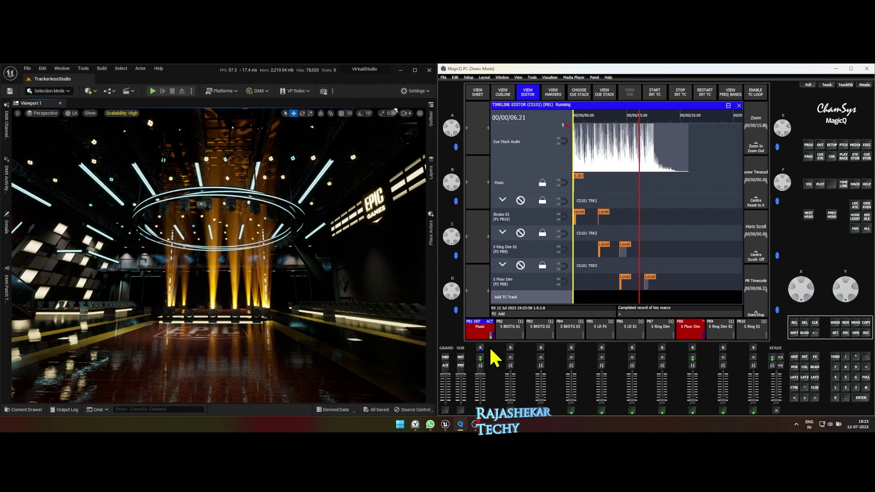
pyautogui.click(613, 110)
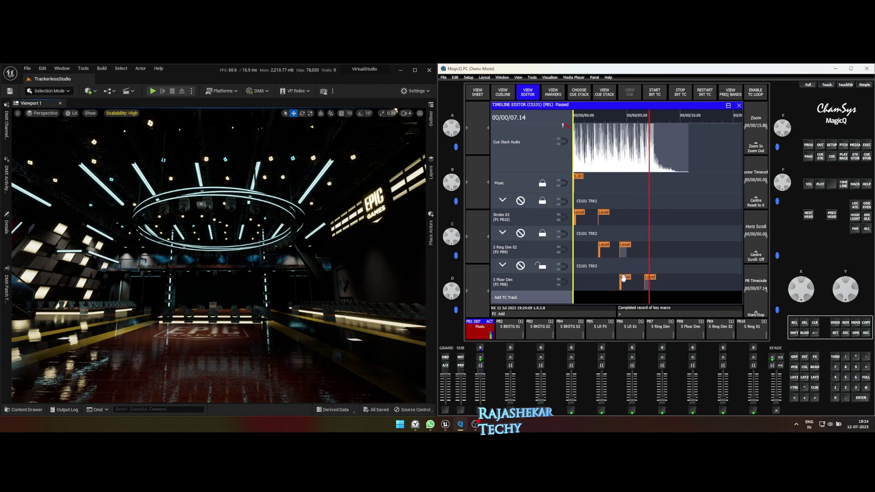
# - Align the first S Floor Dim Level event with the last S Ring Dim 02 Level event at 00/00/05.34 and lock the tracks
pyautogui.moveTo(623, 278); pyautogui.dragTo(651, 278)
pyautogui.moveTo(624, 245); pyautogui.dragTo(634, 246)
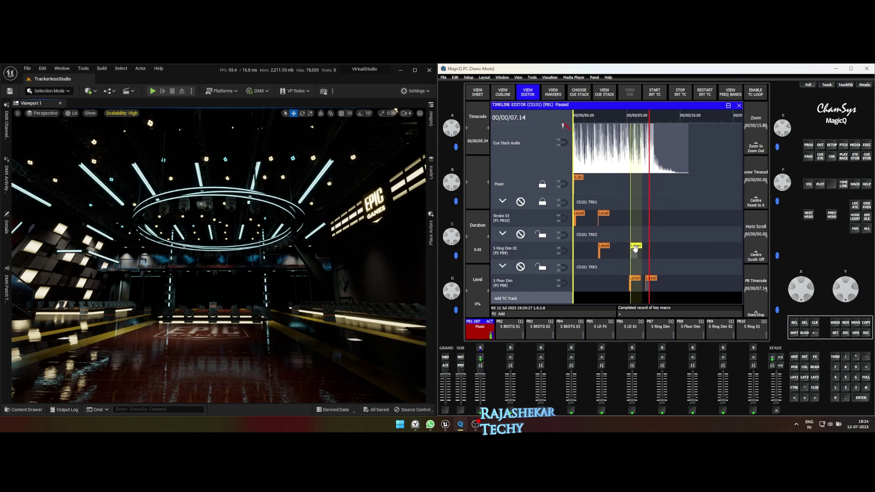
pyautogui.click(542, 267)
# - Replay the Music, unlock CS101 TRK3 and move the last S Floor Dim Level event to 00/00/06.46
pyautogui.click(482, 357)
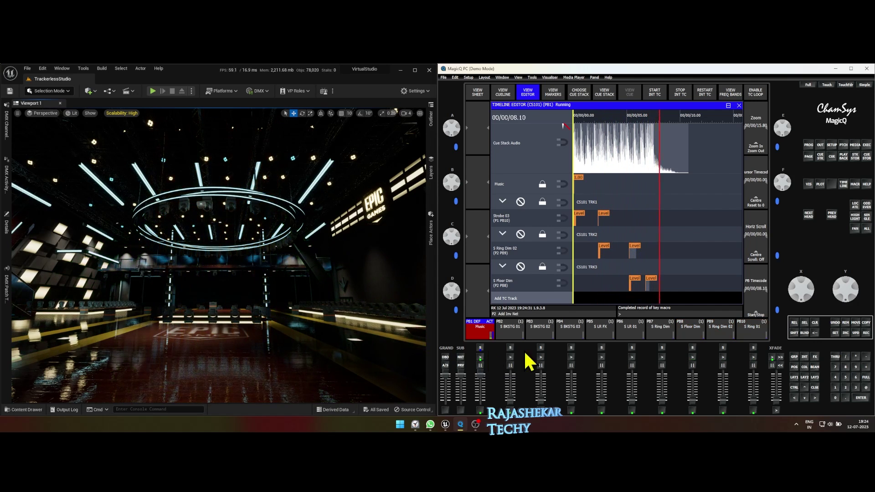
pyautogui.click(549, 270)
pyautogui.moveTo(653, 280); pyautogui.dragTo(649, 281)
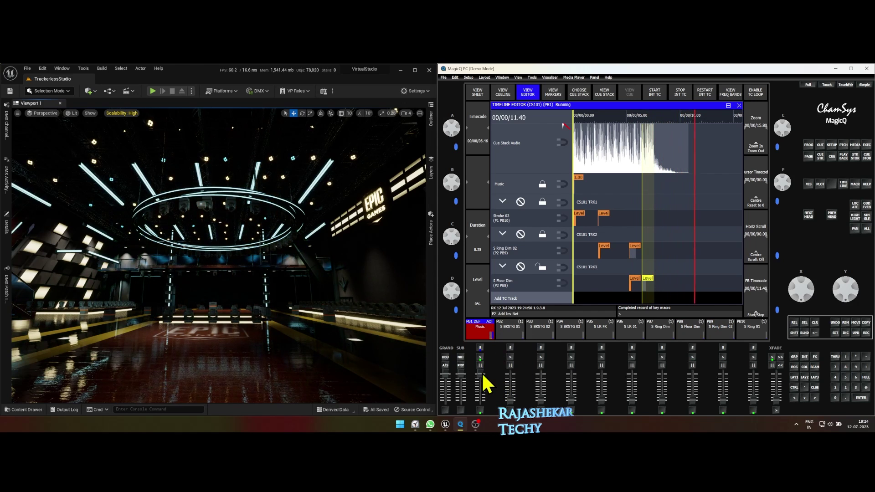
# - Test the All Sharpy 06 playback and record it on the new timecode track CS101 TRK4
pyautogui.click(765, 332)
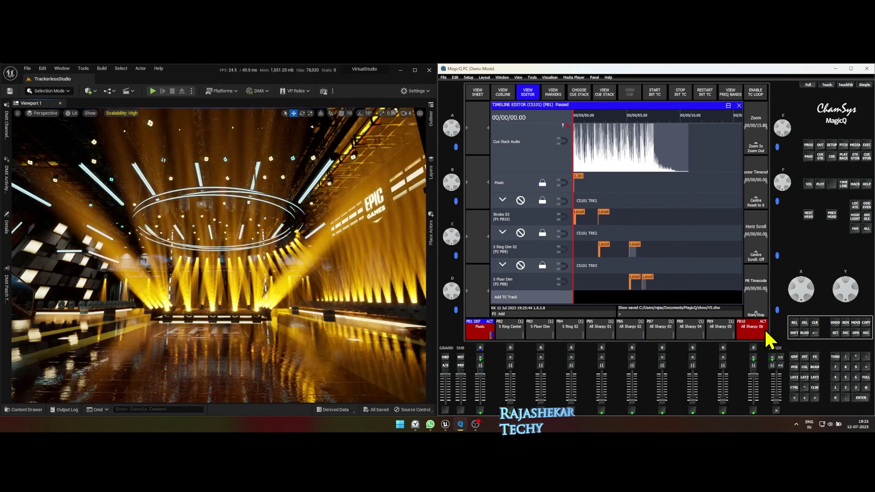
pyautogui.click(765, 332)
pyautogui.click(547, 297)
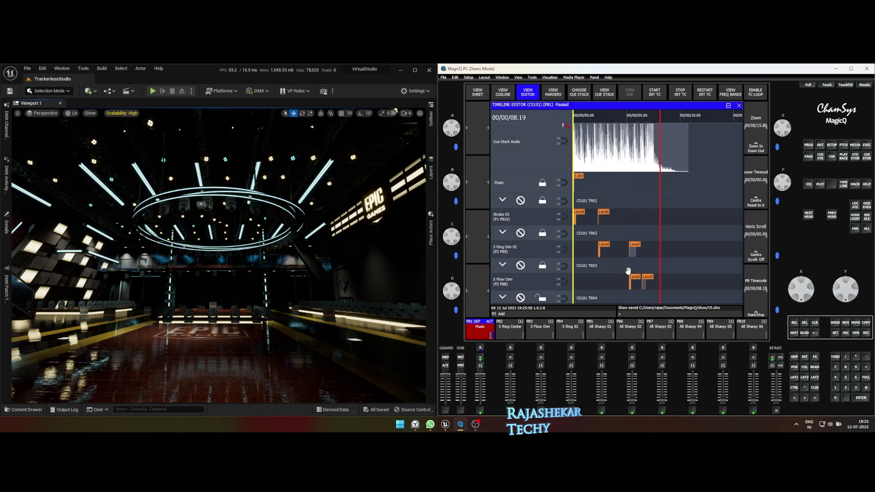
pyautogui.scroll(-3, 620, 261)
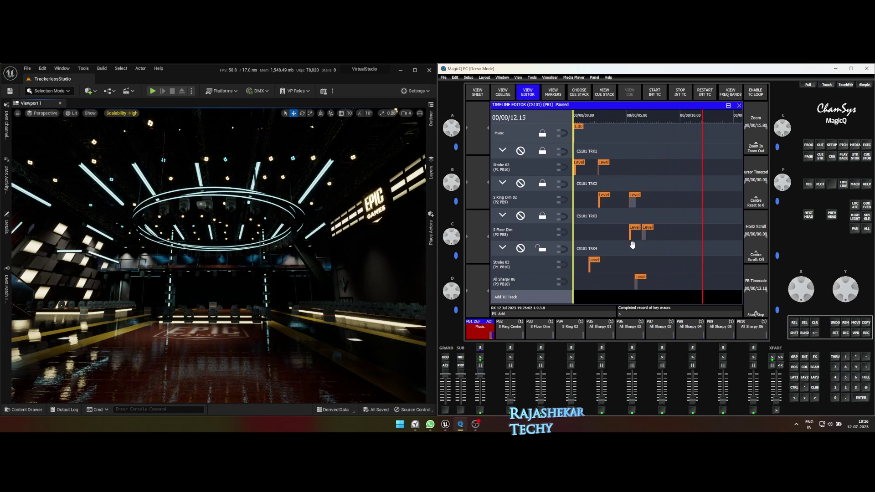
# - Remove the recorded Strobe 03 and All Sharpy 06 events together with timecode track CS101 TRK4
pyautogui.click(593, 260)
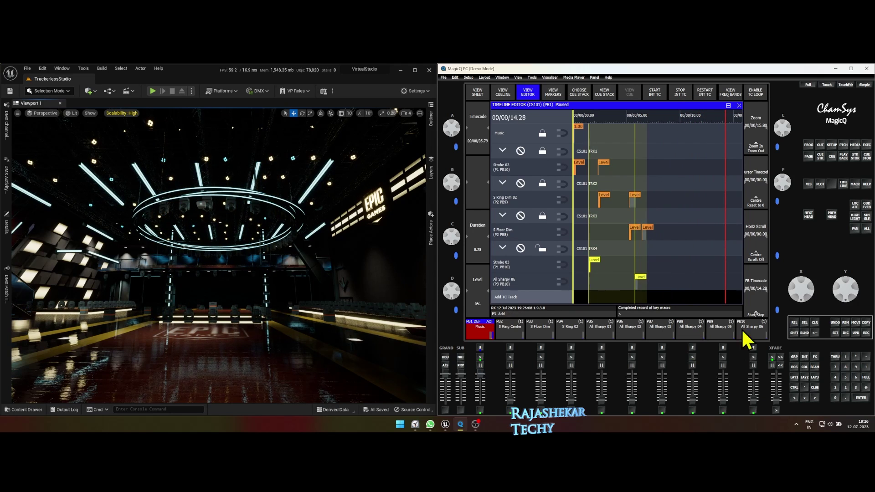
pyautogui.click(846, 324)
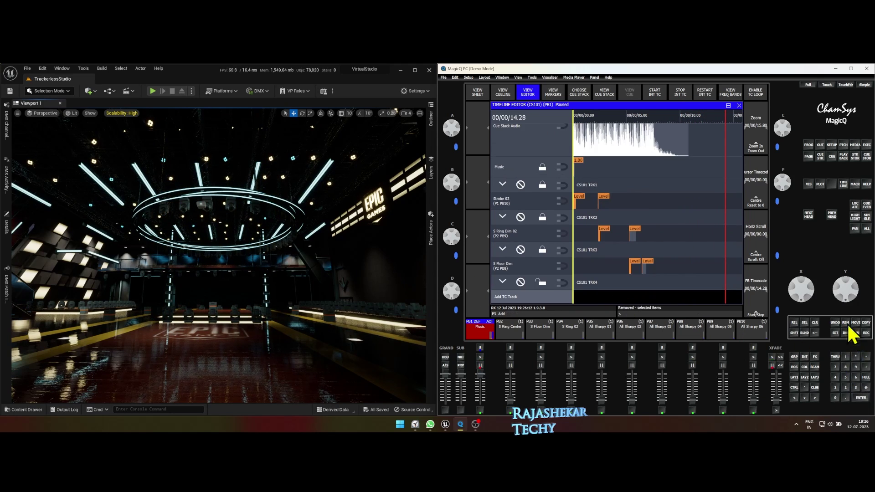
pyautogui.click(598, 282)
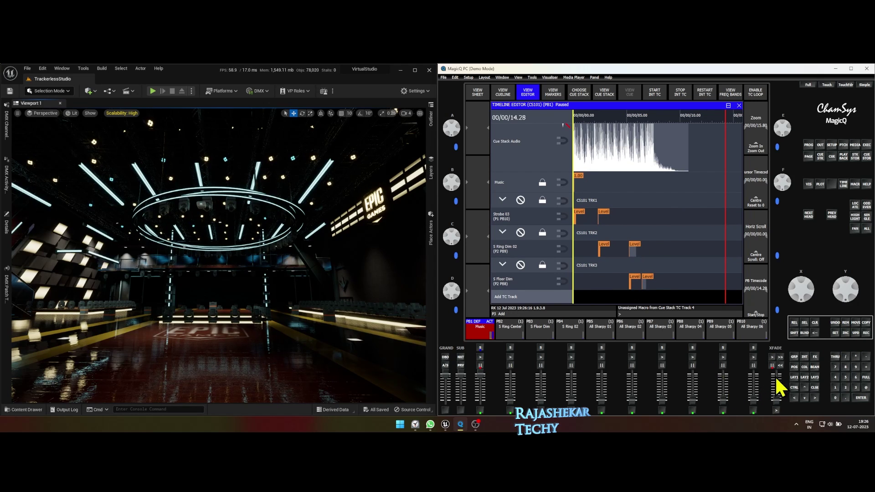
# - Try to record All Sharpy 06 again on a new timecode track CS101 TRK4, then remove that track
pyautogui.click(755, 410)
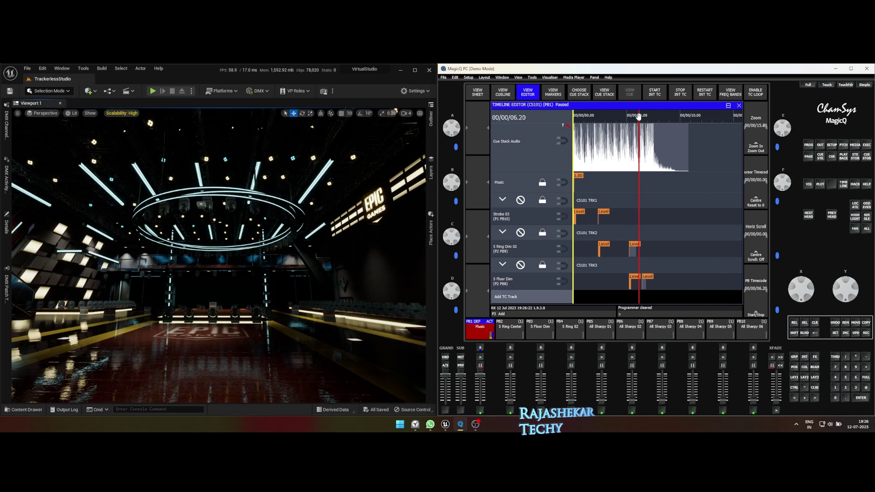
pyautogui.click(528, 297)
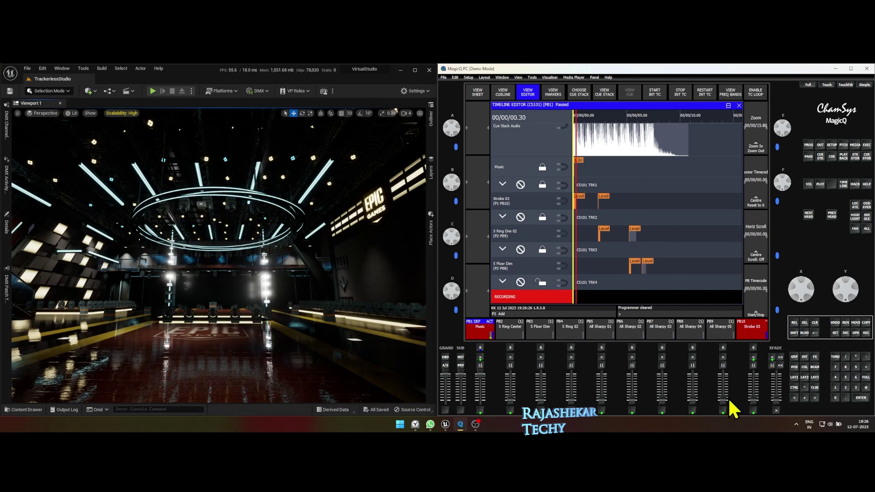
pyautogui.moveTo(754, 402); pyautogui.dragTo(752, 378)
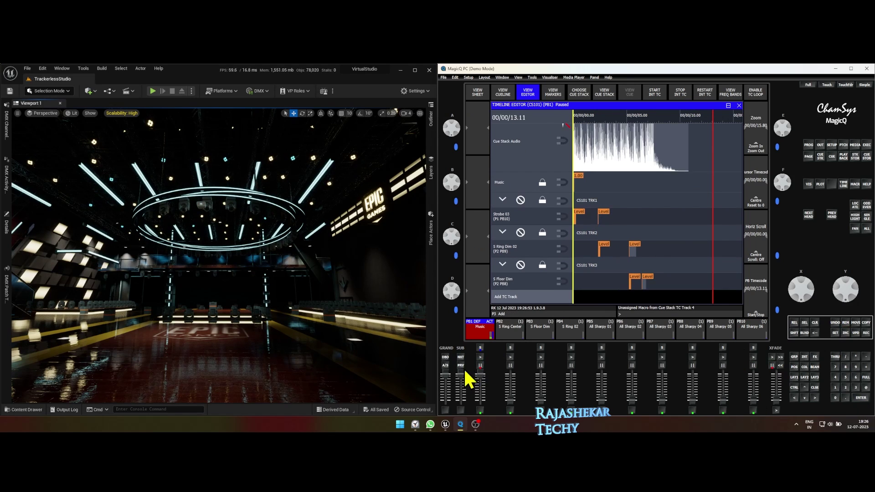
pyautogui.click(462, 366)
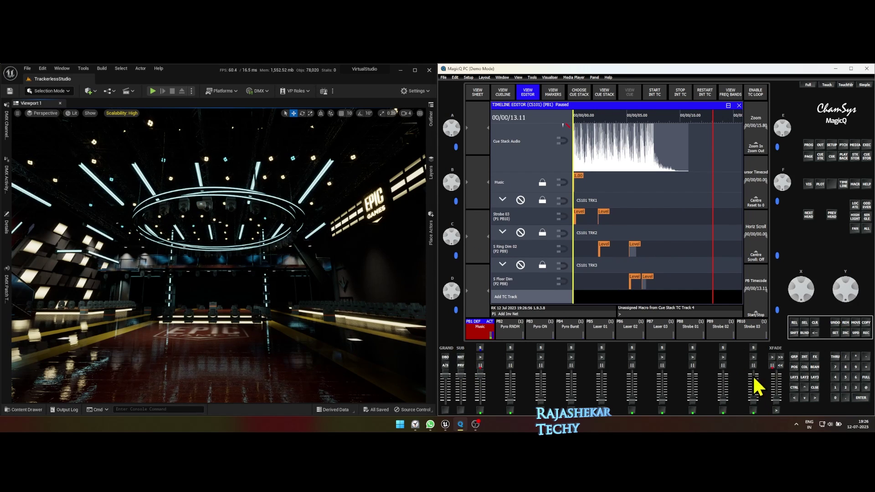
# - Move the All Sharpy 06 playback from PB10 to PB2 on playback page 4 and reselect the Music playback
pyautogui.click(462, 357)
pyautogui.click(856, 323)
pyautogui.click(750, 331)
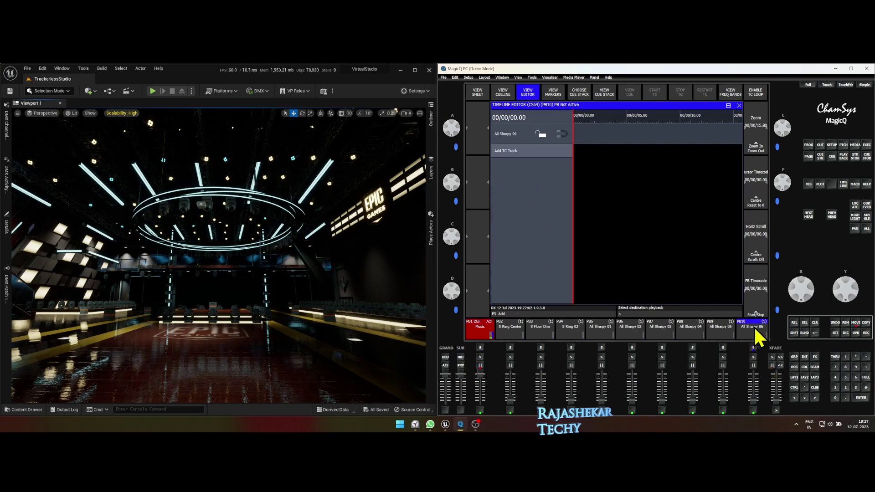
pyautogui.click(461, 358)
pyautogui.click(510, 331)
pyautogui.click(480, 332)
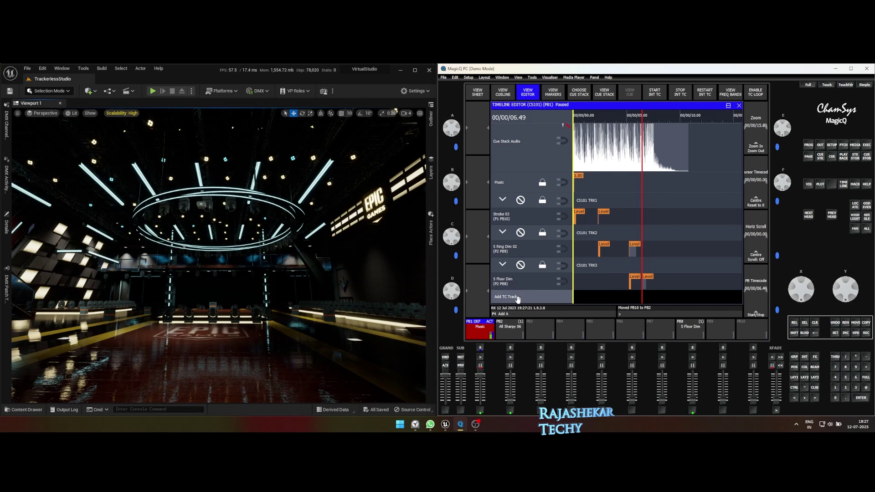
# - Record the All Sharpy 06 playback from PB2 on the new timecode track CS101 TRK4 and stop the internal timecode
pyautogui.click(518, 297)
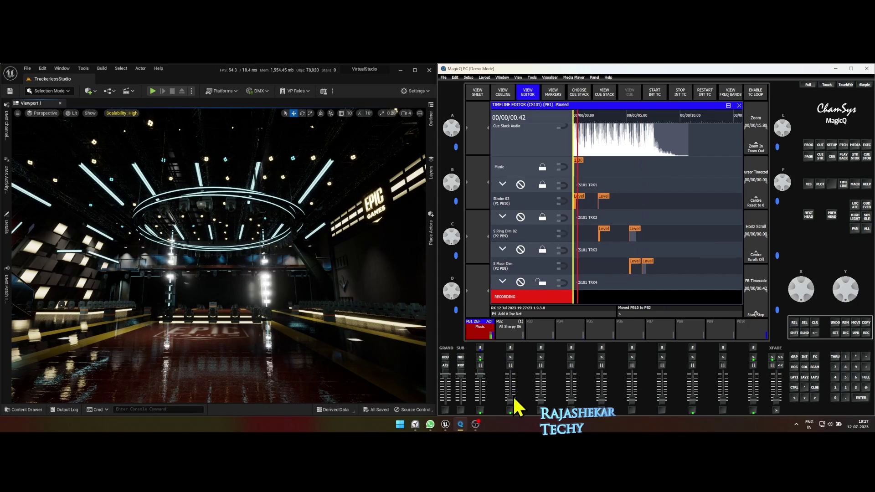
pyautogui.moveTo(513, 401)
pyautogui.mouseDown()
pyautogui.moveTo(514, 370)
pyautogui.moveTo(523, 412)
pyautogui.mouseUp()
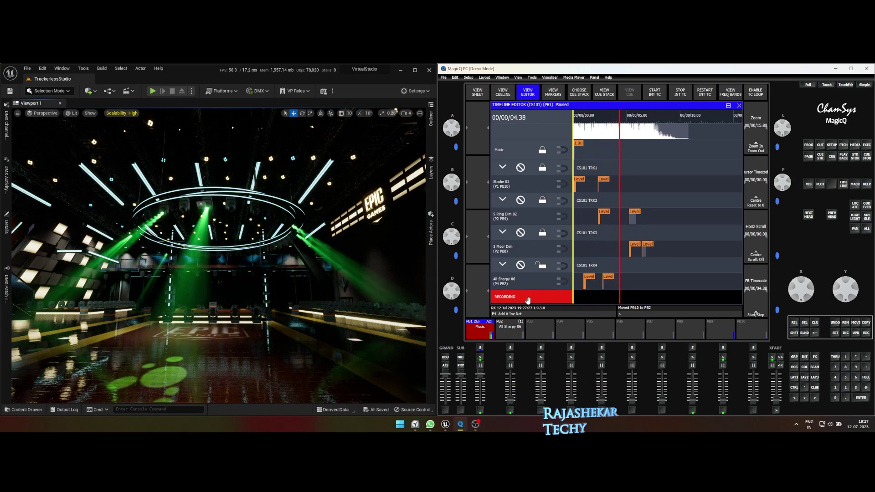
pyautogui.click(529, 299)
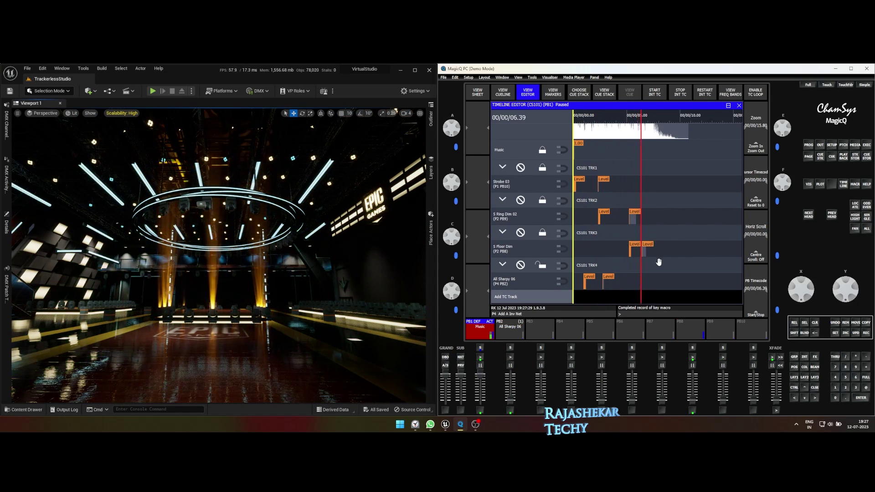
pyautogui.click(678, 94)
# - Move the first All Sharpy 06 Level event to 00/00/06.46, place the second shortly after it and lock CS101 TRK4
pyautogui.click(608, 276)
pyautogui.moveTo(609, 275); pyautogui.dragTo(668, 276)
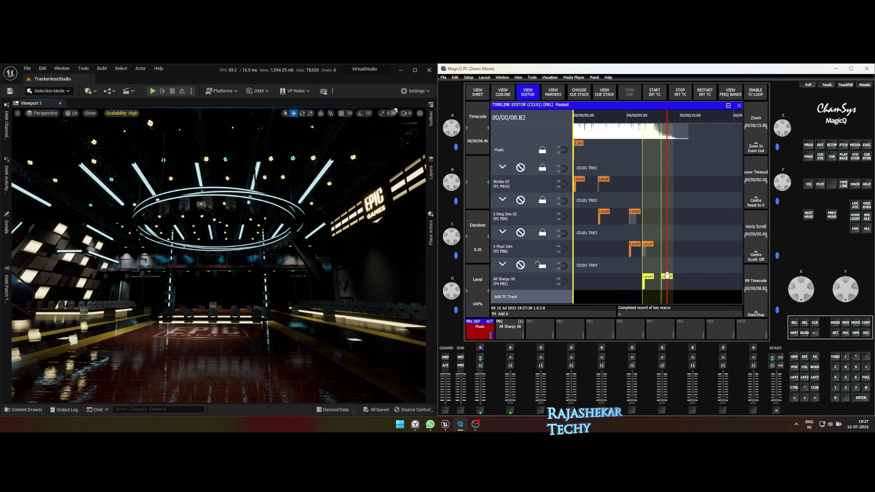
pyautogui.click(692, 273)
pyautogui.scroll(3, 692, 276)
pyautogui.keyDown('ctrl'); pyautogui.scroll(4, 692, 276); pyautogui.keyUp('ctrl')
pyautogui.moveTo(681, 120); pyautogui.dragTo(639, 122)
pyautogui.scroll(-3, 676, 274)
pyautogui.moveTo(675, 278); pyautogui.dragTo(648, 278)
pyautogui.keyDown('ctrl'); pyautogui.scroll(-4, 673, 237); pyautogui.keyUp('ctrl')
pyautogui.click(656, 258)
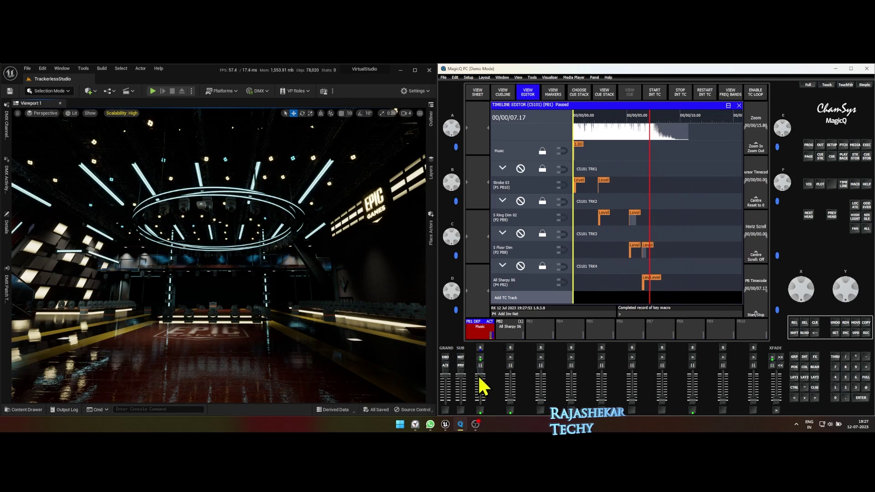
# - Disable timecode tracks CS101 TRK1 to TRK4 and run the Music playback
pyautogui.moveTo(479, 377); pyautogui.dragTo(483, 351)
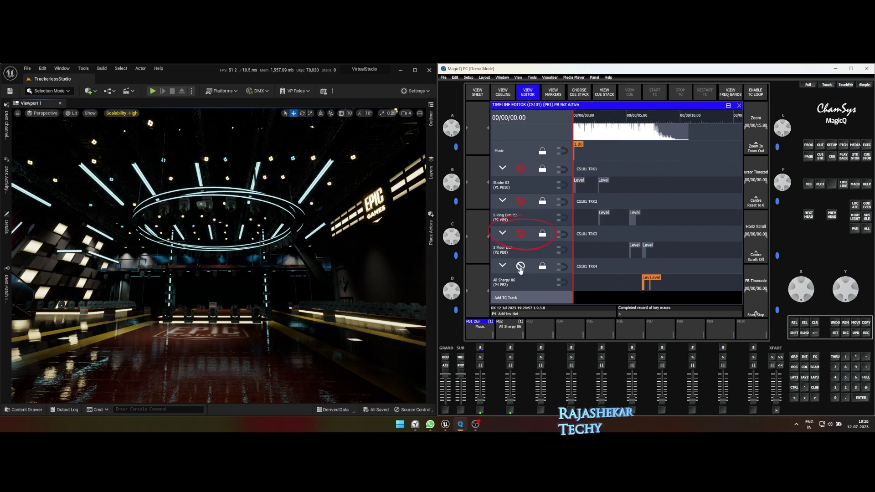
pyautogui.click(482, 365)
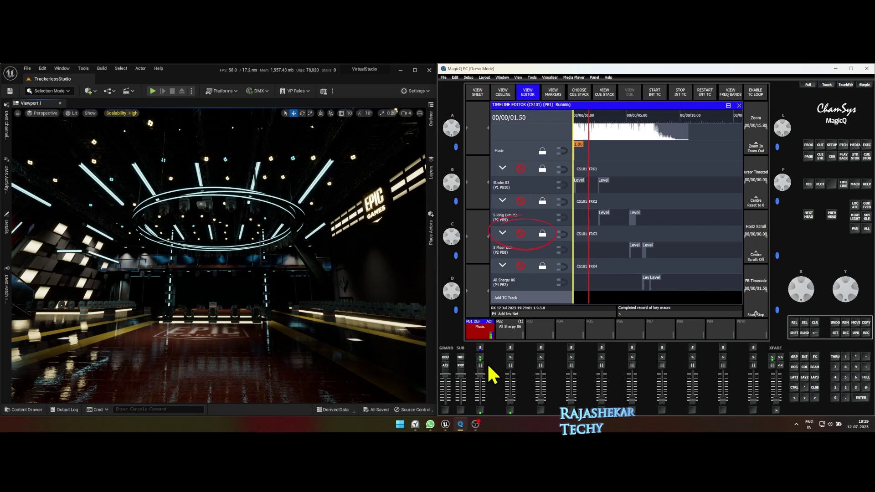
pyautogui.moveTo(488, 365); pyautogui.dragTo(489, 403)
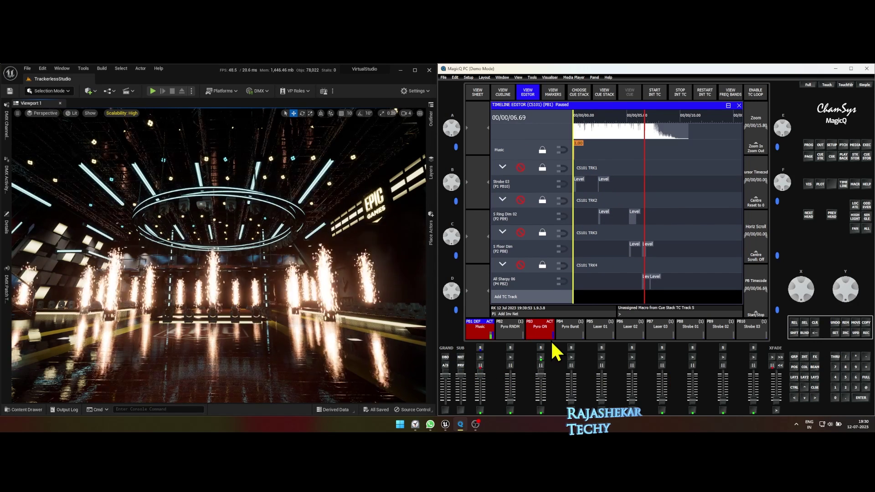
# - Record the Pyro ON playback on the new track CS101 TRK5 and move its Level events, the first to 00/00/05.18
pyautogui.moveTo(544, 374); pyautogui.dragTo(546, 407)
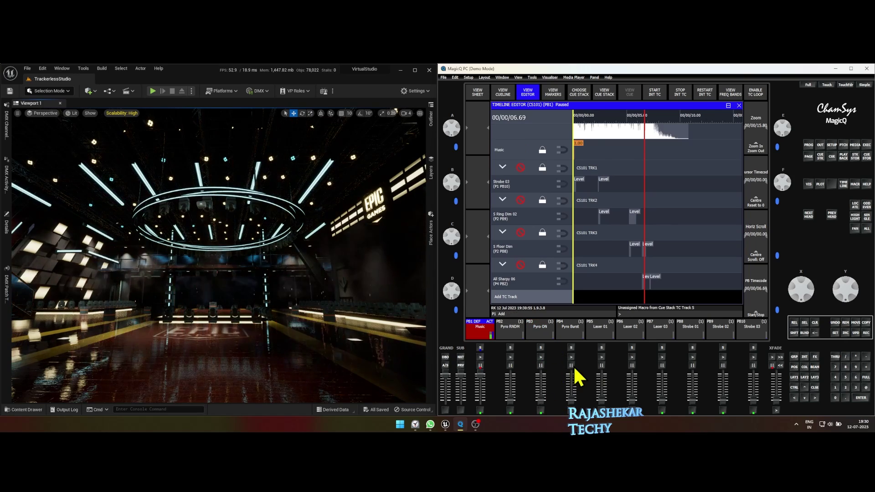
pyautogui.click(542, 358)
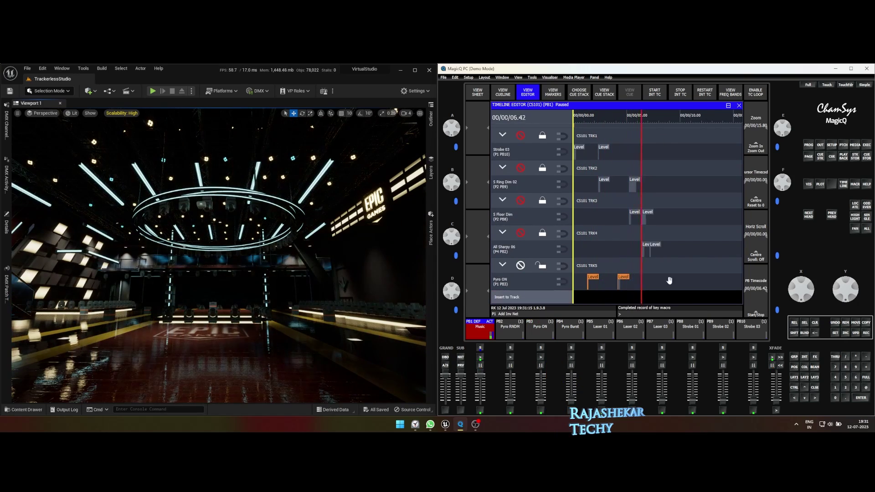
pyautogui.moveTo(626, 279); pyautogui.dragTo(650, 300)
pyautogui.moveTo(593, 279); pyautogui.dragTo(634, 304)
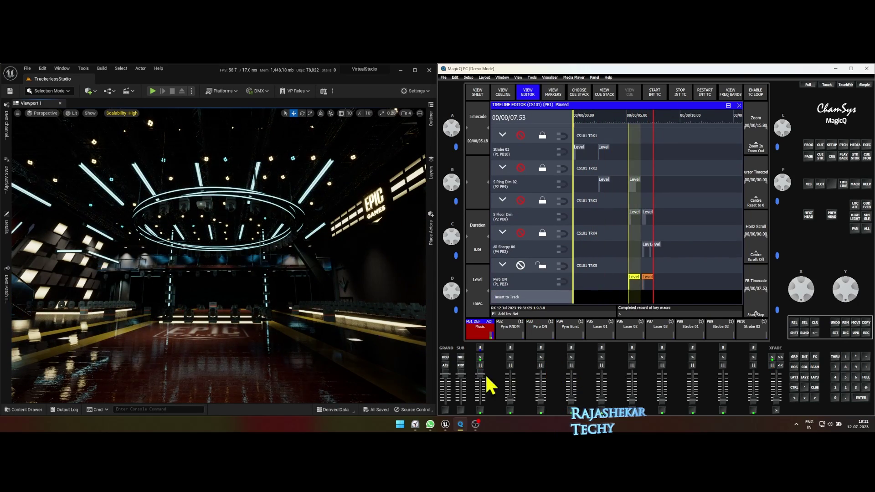
pyautogui.click(481, 358)
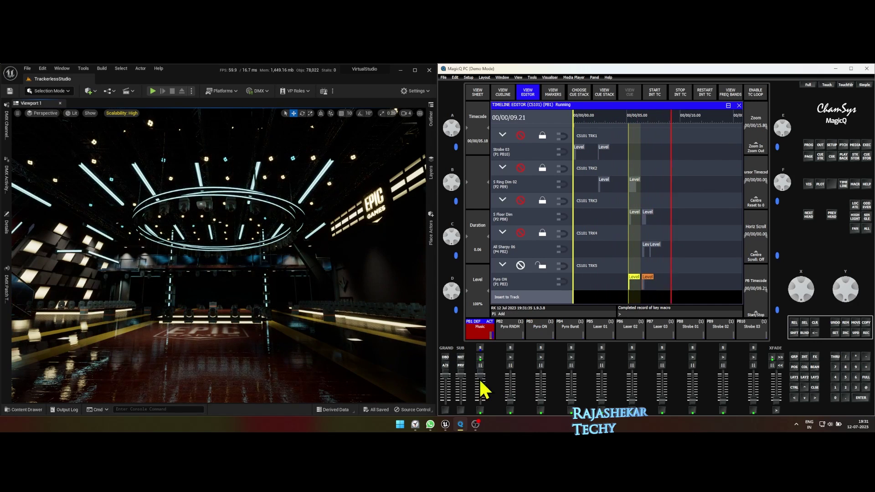
pyautogui.press('space')
# - Remove the S Floor Dim Level events and timecode track CS101 TRK3, and replay the Music
pyautogui.click(646, 215)
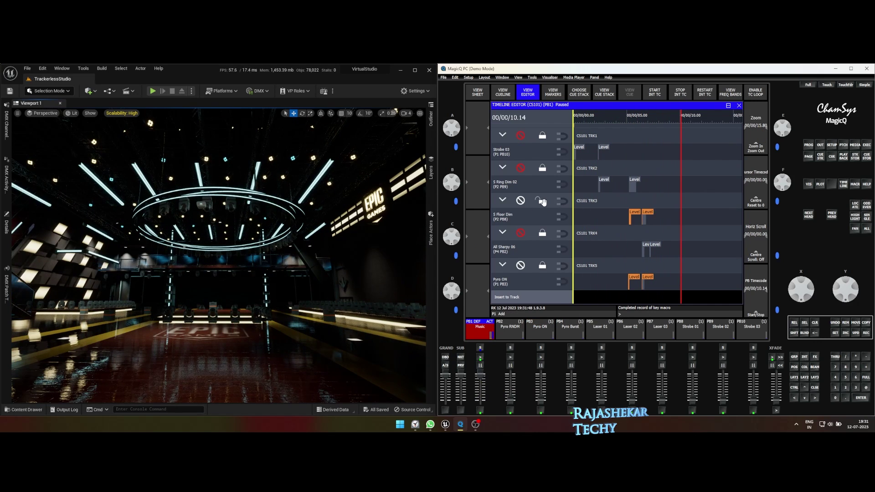
pyautogui.keyDown('shift'); pyautogui.click(635, 214); pyautogui.keyUp('shift')
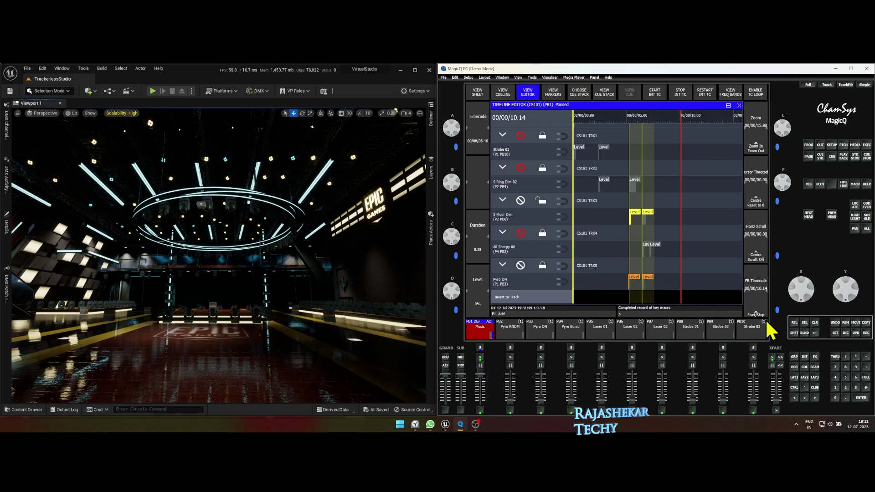
pyautogui.click(861, 398)
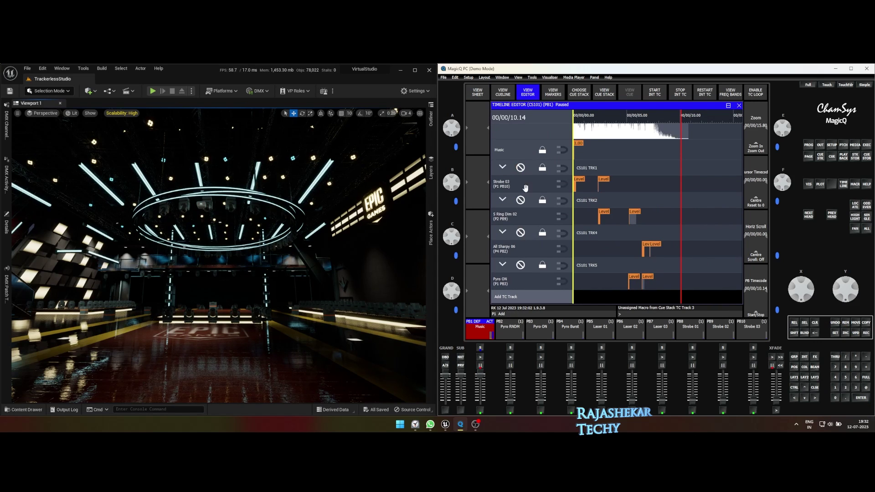
pyautogui.moveTo(483, 383); pyautogui.dragTo(495, 348)
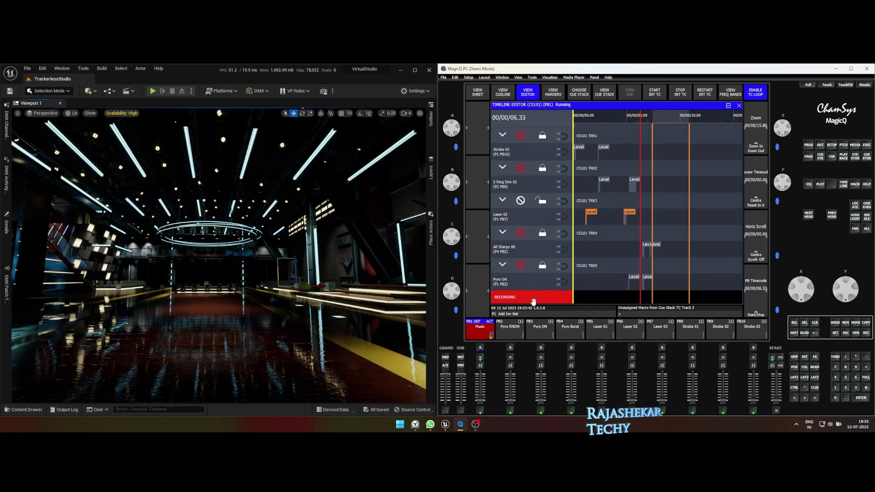
# - Finish recording Laser 02 on CS101 TRK3 and align its two Level events with the timecode loop's start and end
pyautogui.click(533, 301)
pyautogui.click(682, 96)
pyautogui.moveTo(632, 212); pyautogui.dragTo(699, 262)
pyautogui.moveTo(589, 212); pyautogui.dragTo(656, 289)
pyautogui.scroll(3, 696, 233)
pyautogui.scroll(-3, 696, 232)
pyautogui.click(543, 201)
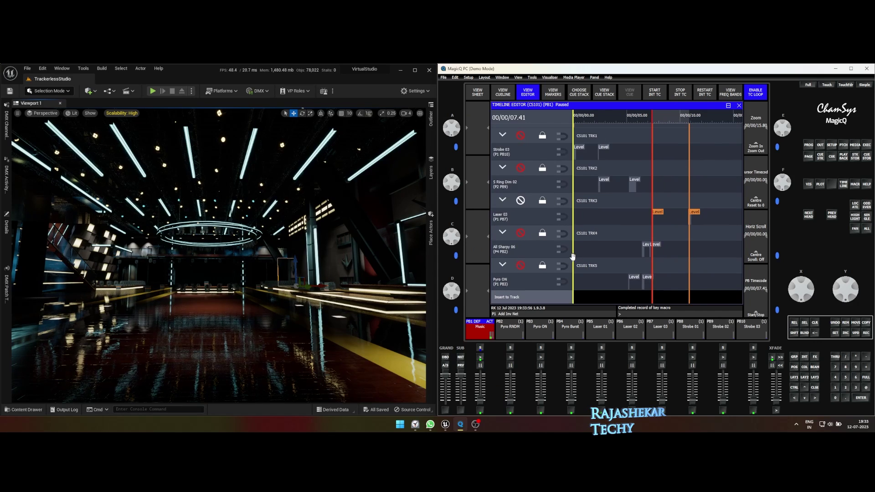
# - Replay the Music timeline to check the laser timing against the audio, and stop the internal timecode
pyautogui.scroll(3, 616, 252)
pyautogui.moveTo(482, 400); pyautogui.dragTo(482, 374)
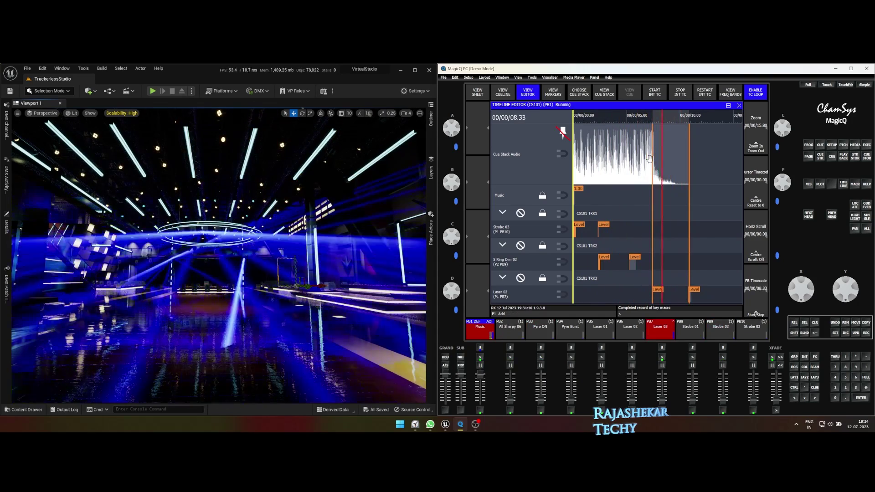
pyautogui.click(639, 113)
pyautogui.click(681, 93)
# - Shift the first Laser 02 Level event on CS101 TRK3 slightly past the loop start and release the Music and Laser 03 playbacks
pyautogui.scroll(6, 655, 291)
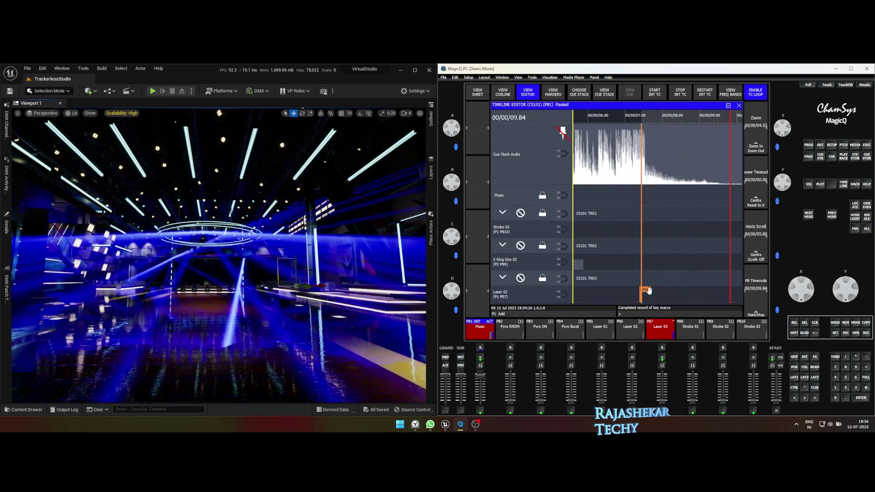
pyautogui.click(542, 278)
pyautogui.click(655, 290)
pyautogui.scroll(-3, 663, 280)
pyautogui.moveTo(656, 290); pyautogui.dragTo(659, 299)
pyautogui.click(544, 235)
pyautogui.scroll(2, 639, 282)
pyautogui.click(646, 299)
pyautogui.scroll(-3, 676, 285)
pyautogui.click(543, 234)
pyautogui.scroll(-6, 593, 246)
pyautogui.moveTo(480, 375); pyautogui.dragTo(480, 400)
pyautogui.moveTo(663, 400)
pyautogui.mouseDown()
pyautogui.moveTo(665, 377)
pyautogui.moveTo(665, 401)
pyautogui.mouseUp()
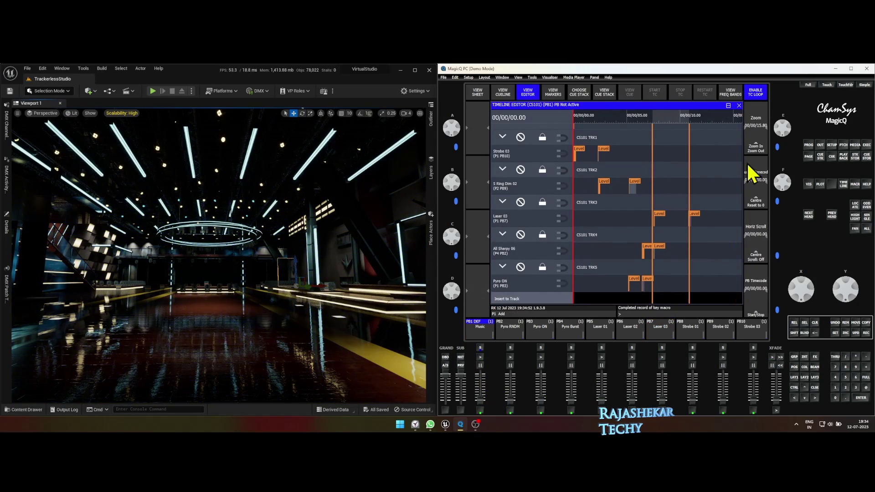
# - Turn off the timecode loop and move the last Laser 02 Level event on CS101 TRK3 earlier
pyautogui.click(760, 95)
pyautogui.click(688, 201)
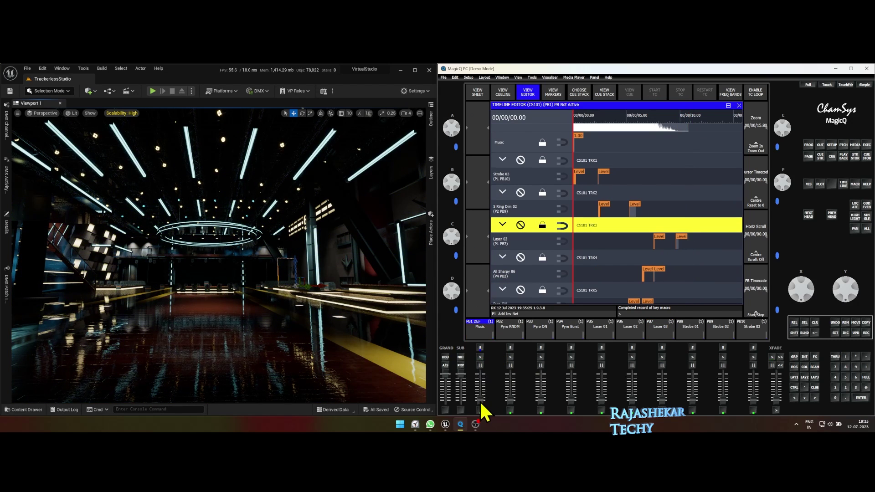
pyautogui.click(487, 337)
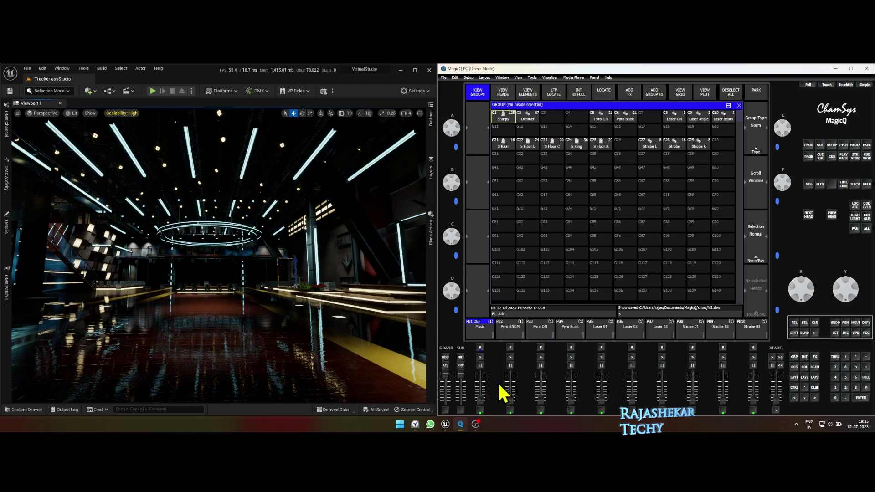
# - Open Unreal's Take Recorder, add a DMX Library source and select it for configuration
pyautogui.click(48, 70)
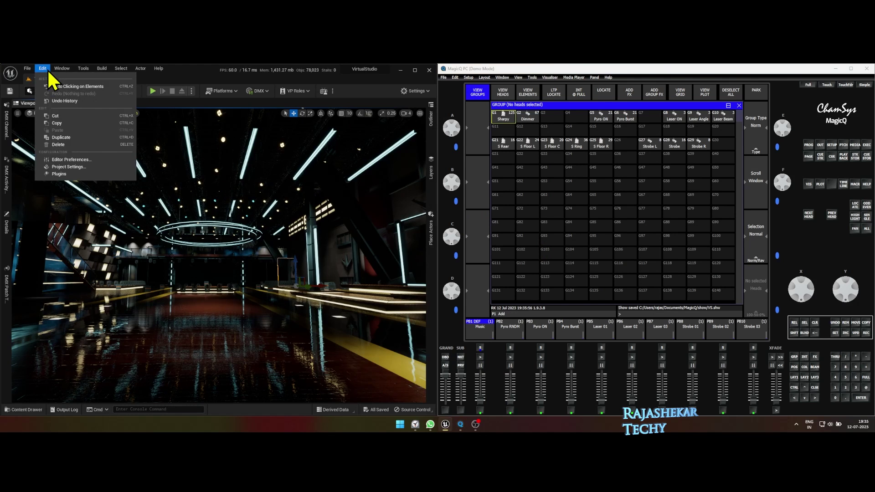
pyautogui.moveTo(61, 73)
pyautogui.moveTo(92, 90)
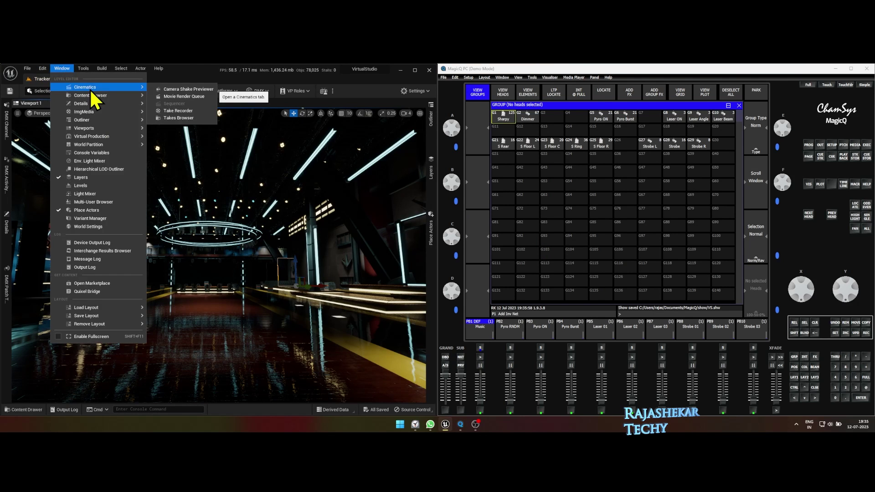
pyautogui.click(176, 111)
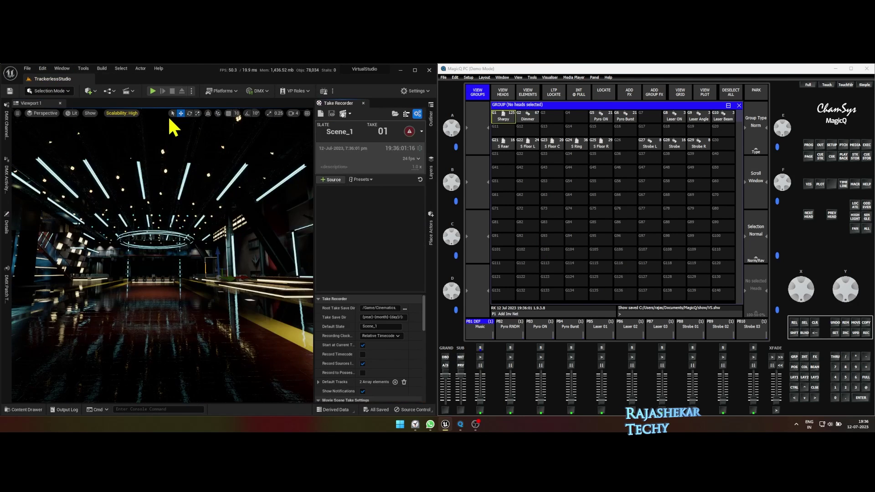
pyautogui.click(332, 179)
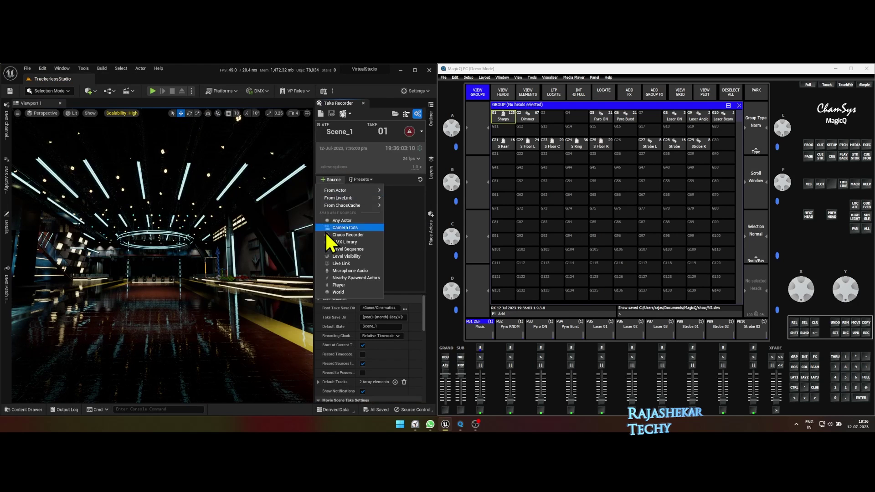
pyautogui.click(350, 242)
pyautogui.click(365, 201)
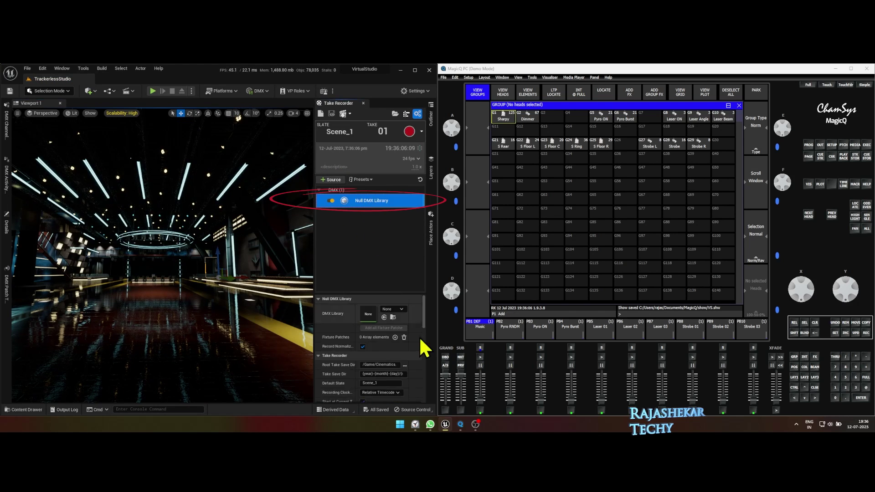
# - Assign the VSDMX library to the Take Recorder source and add all of its fixture patches
pyautogui.click(396, 311)
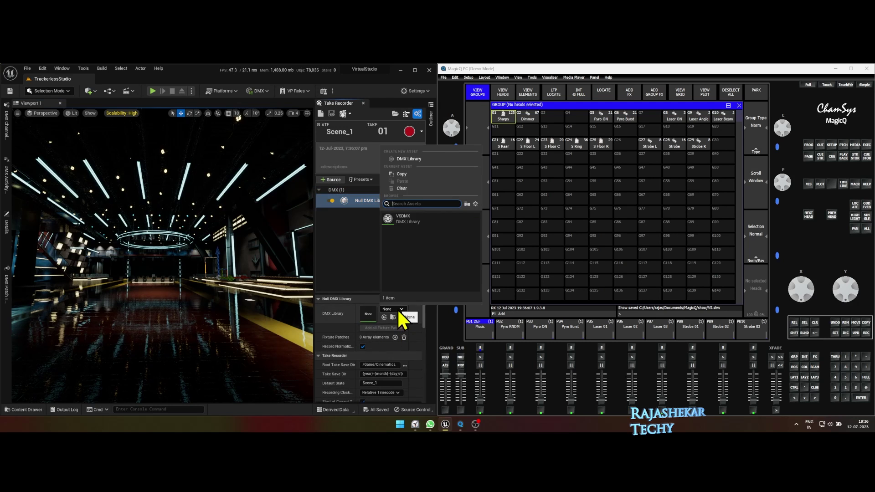
pyautogui.click(406, 228)
pyautogui.click(381, 328)
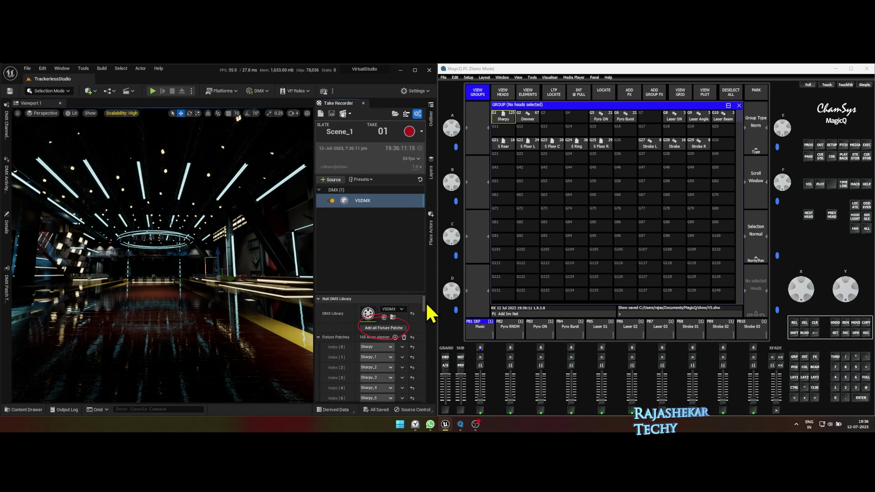
# - Record take 01 of Scene_1 while raising the Music playback in MagicQ to run the timecoded show
pyautogui.moveTo(427, 313); pyautogui.dragTo(427, 394)
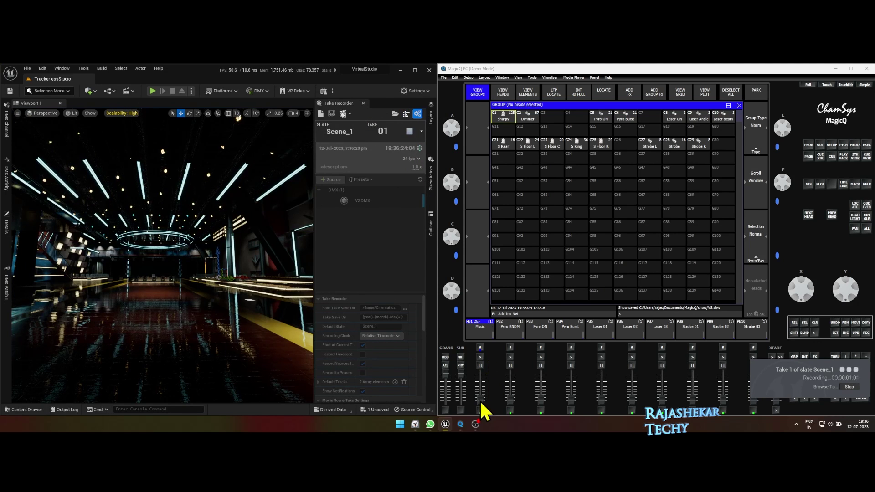
pyautogui.moveTo(482, 402); pyautogui.dragTo(486, 362)
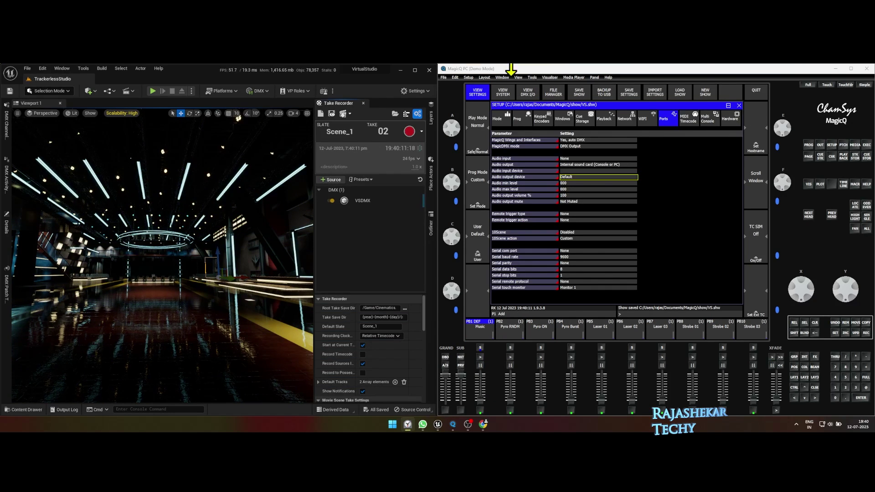
# - Maximize the Unreal window, stop the show and quit MagicQ, and close the Take Recorder
pyautogui.click(417, 70)
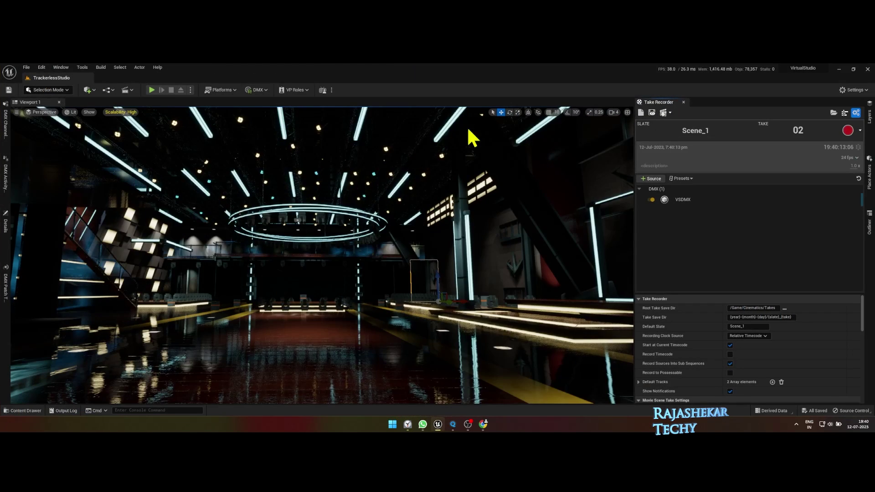
pyautogui.rightClick(453, 426)
pyautogui.click(444, 406)
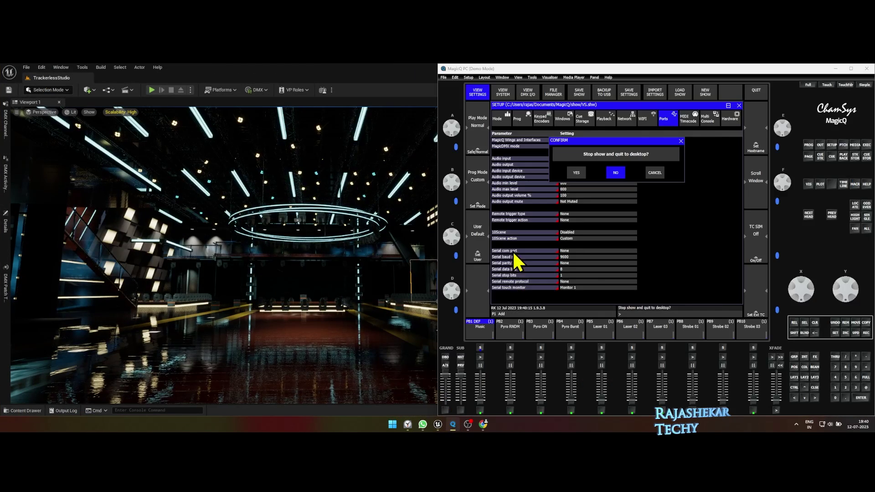
pyautogui.click(576, 173)
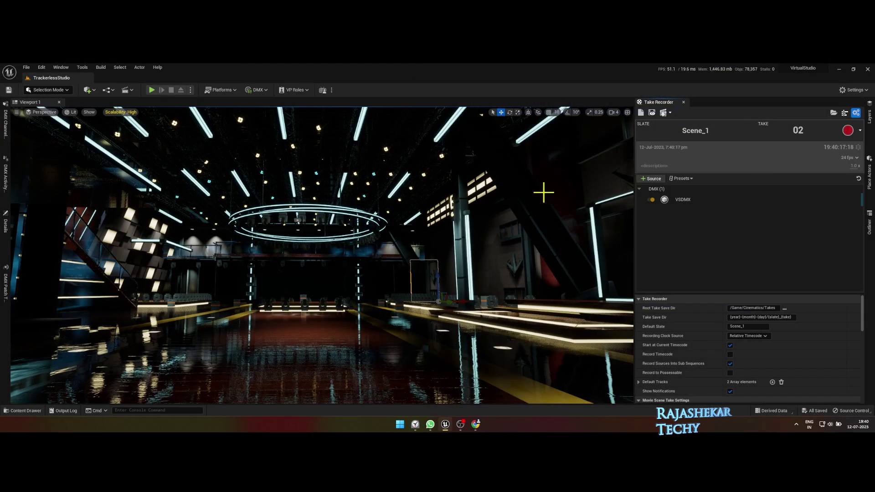
pyautogui.click(684, 102)
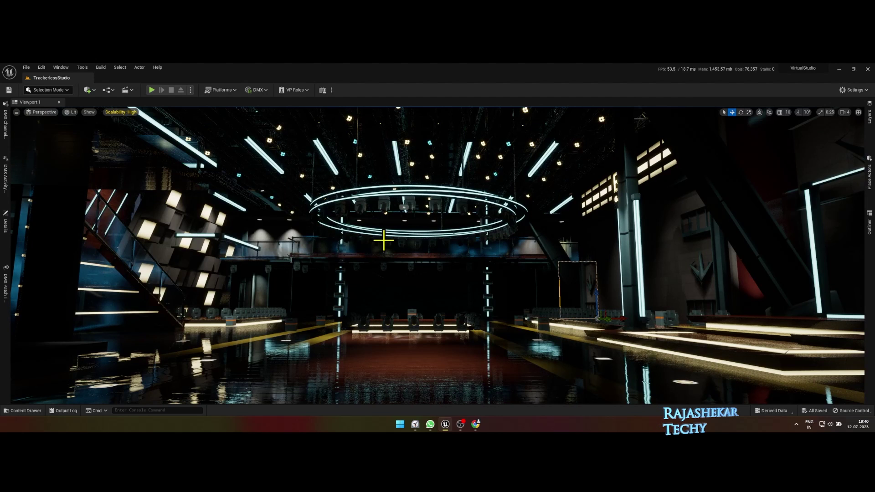
# - Locate the recorded take Scene_1_01 among the project's content and open it in Sequencer
pyautogui.click(22, 410)
pyautogui.doubleClick(34, 334)
pyautogui.click(35, 339)
pyautogui.doubleClick(166, 336)
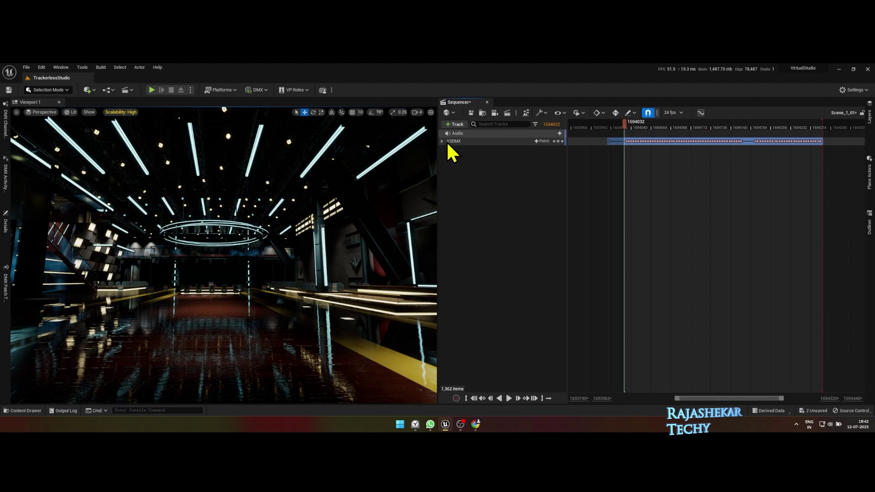
# - Add an audio track to the Scene_1_01 sequence alongside the VSDMX track
pyautogui.rightClick(449, 141)
pyautogui.moveTo(483, 162)
pyautogui.click(458, 178)
pyautogui.click(552, 200)
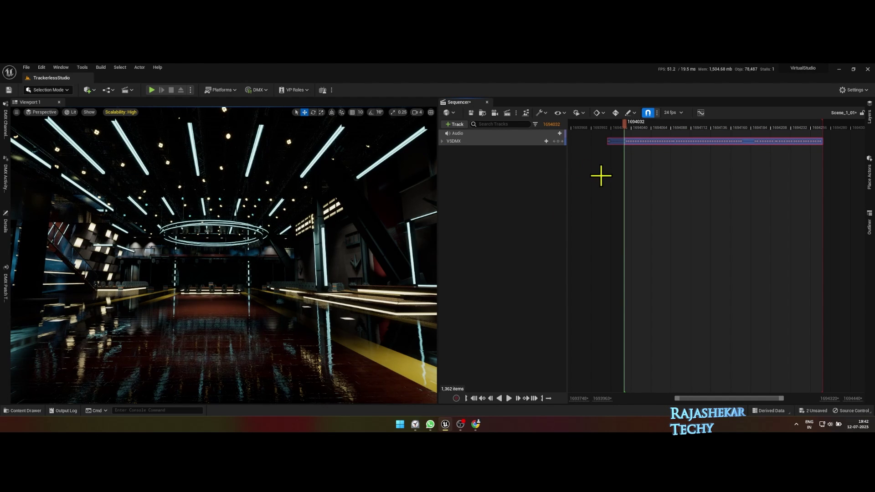
# - Play the Scene_1_01 sequence to check the recorded DMX lighting against the audio, and pause playback
pyautogui.press('space')
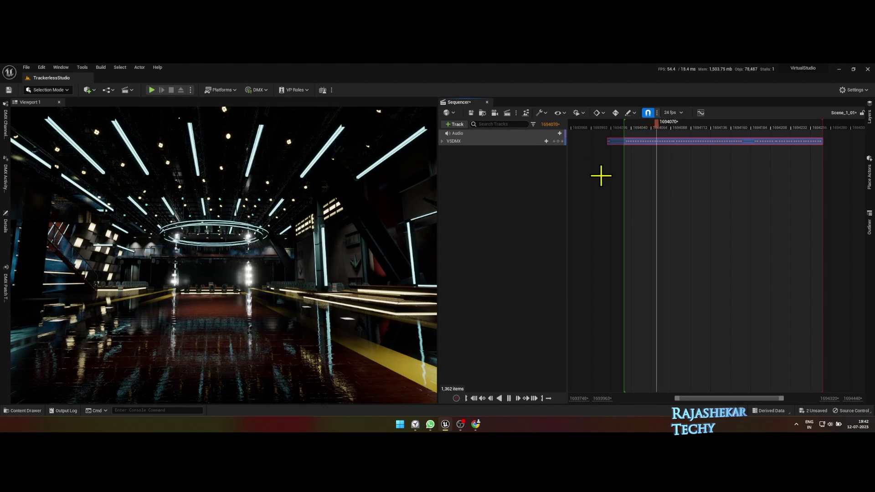
pyautogui.press('space')
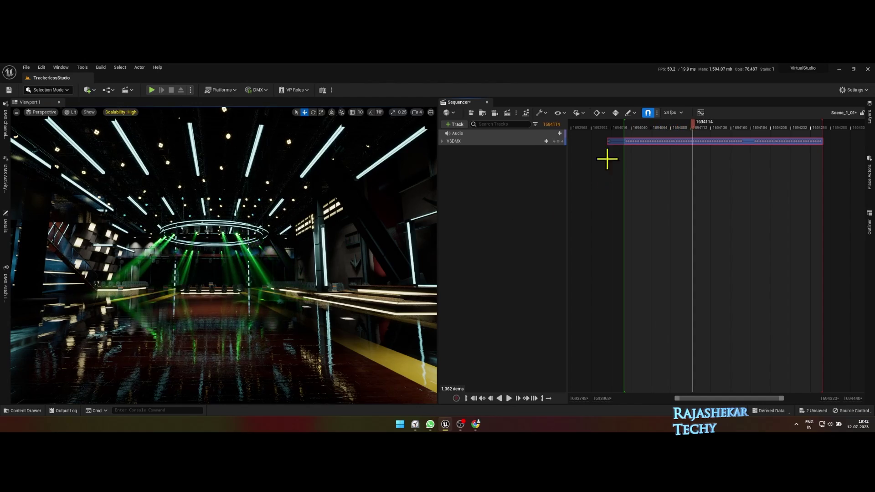